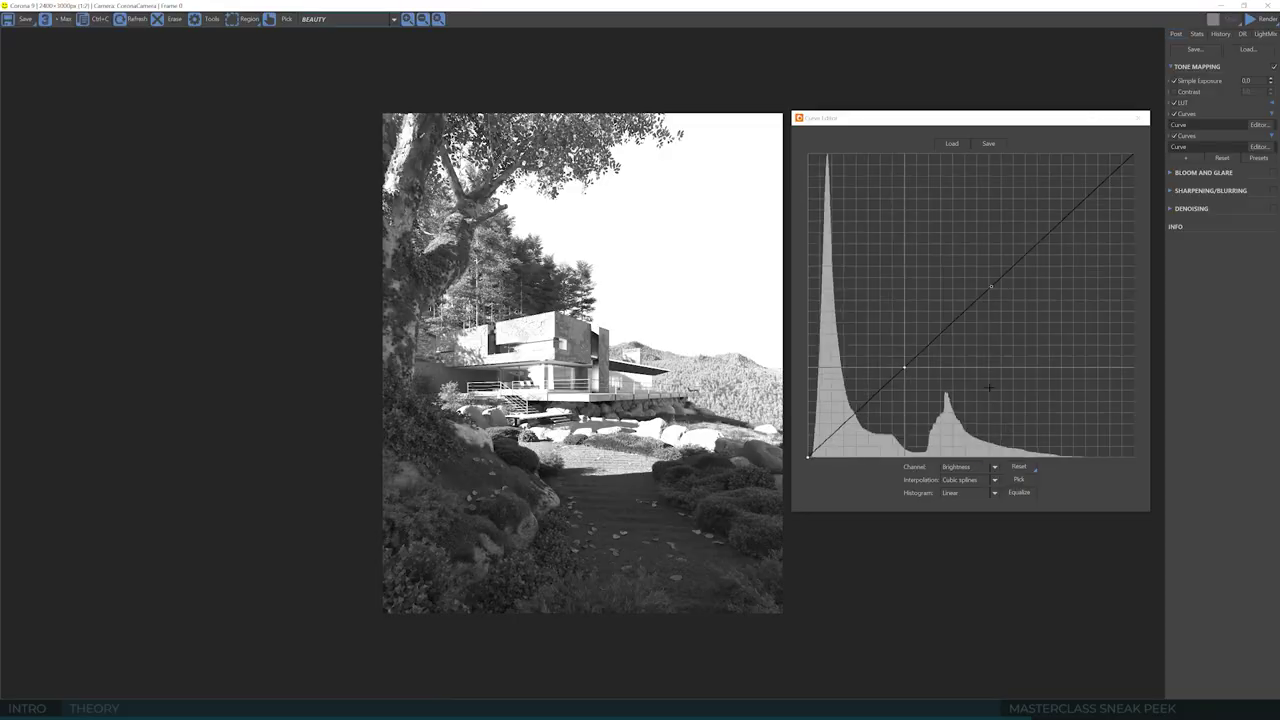
# - Lower the dark-tone point of the Brightness curve in the Curve Editor
pyautogui.moveTo(952, 322); pyautogui.dragTo(904, 422)
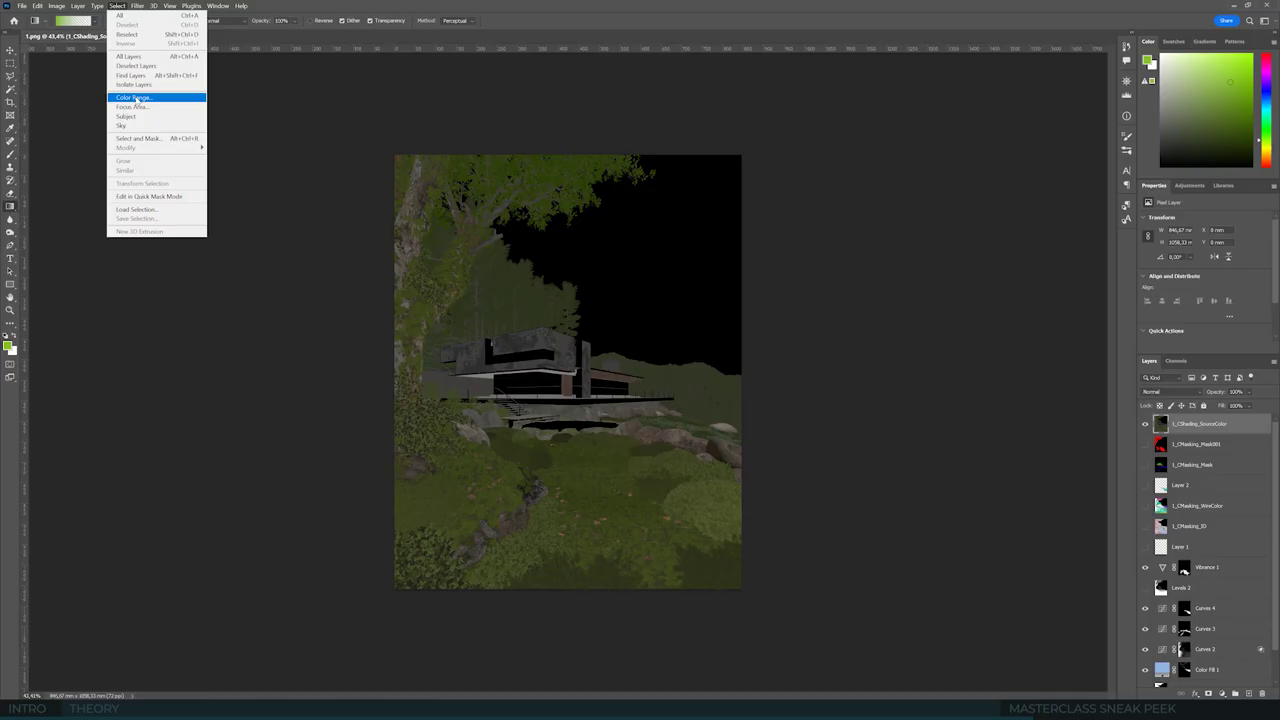
# - In Photoshop, start a Color Range selection on the 1_CShading_SourceColor layer and slightly lower its Fuzziness
pyautogui.click(150, 94)
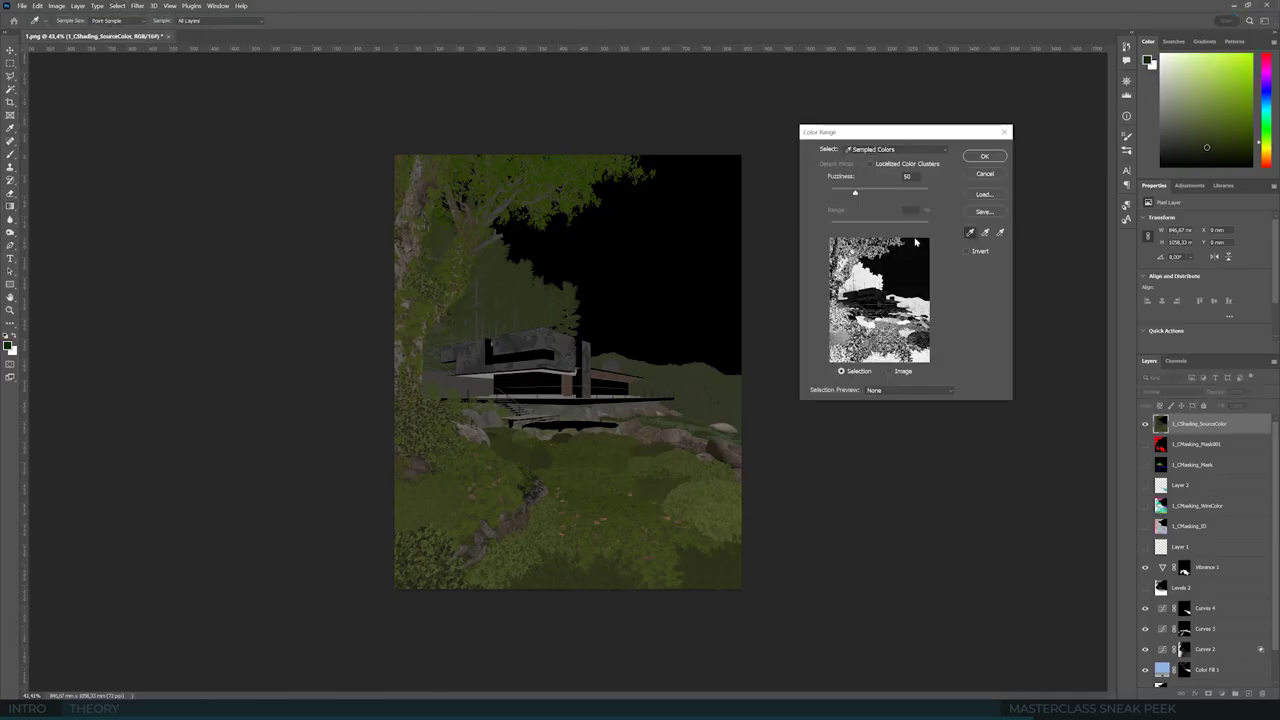
pyautogui.moveTo(860, 190); pyautogui.dragTo(854, 195)
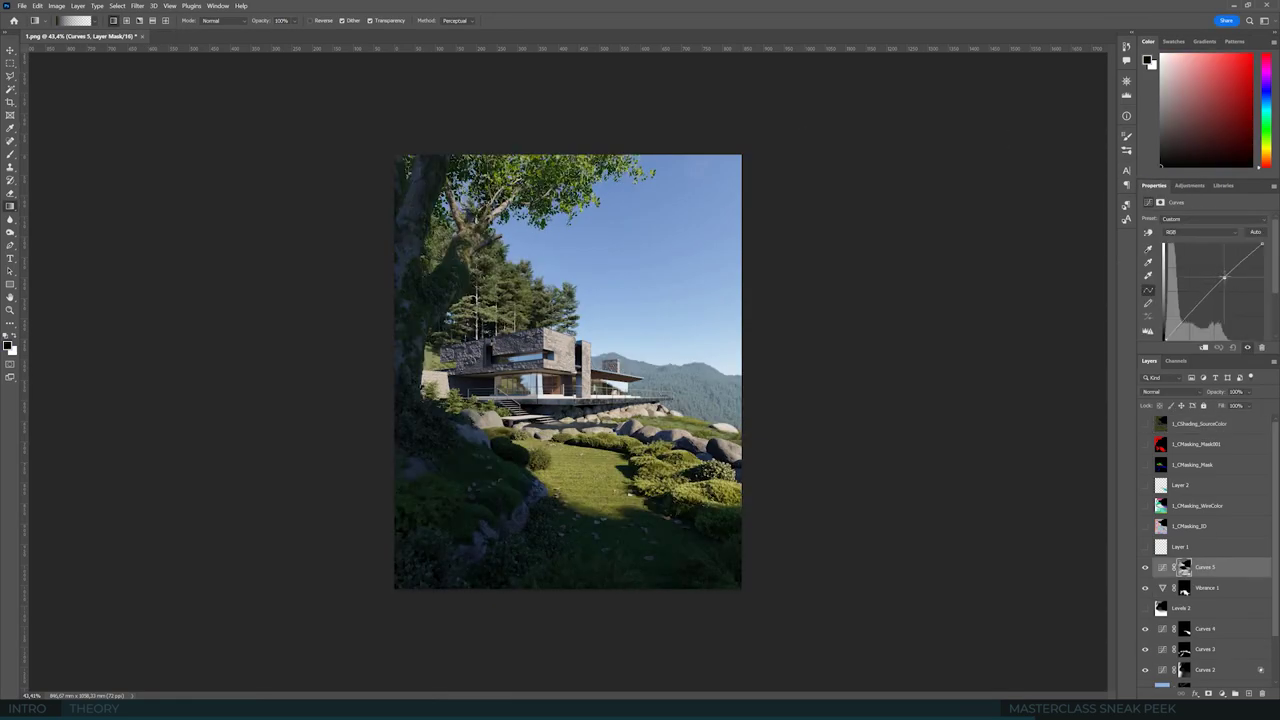
# - Toggle the Curves 5 adjustment layer off and on to compare the image with and without it
pyautogui.click(1145, 567)
pyautogui.click(1145, 567)
pyautogui.click(1145, 567)
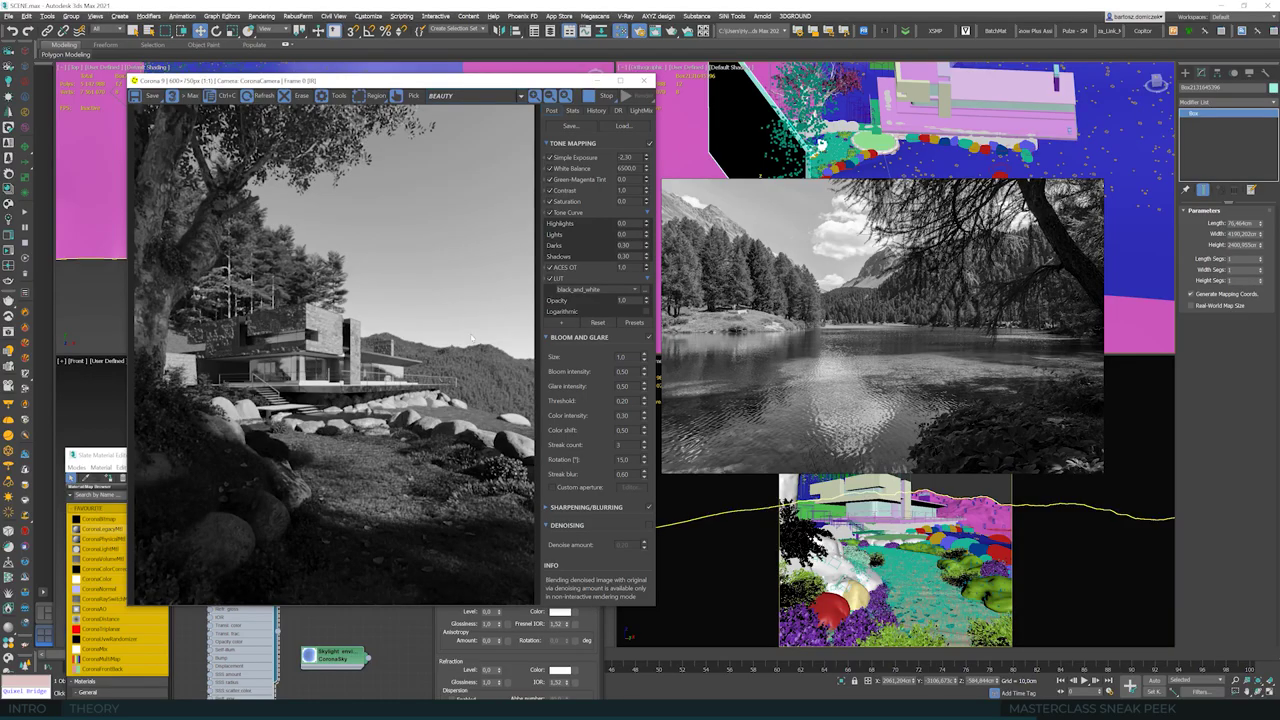
# - In the Corona frame buffer in 3ds Max, set Simple Exposure to -1,50
pyautogui.doubleClick(626, 157)
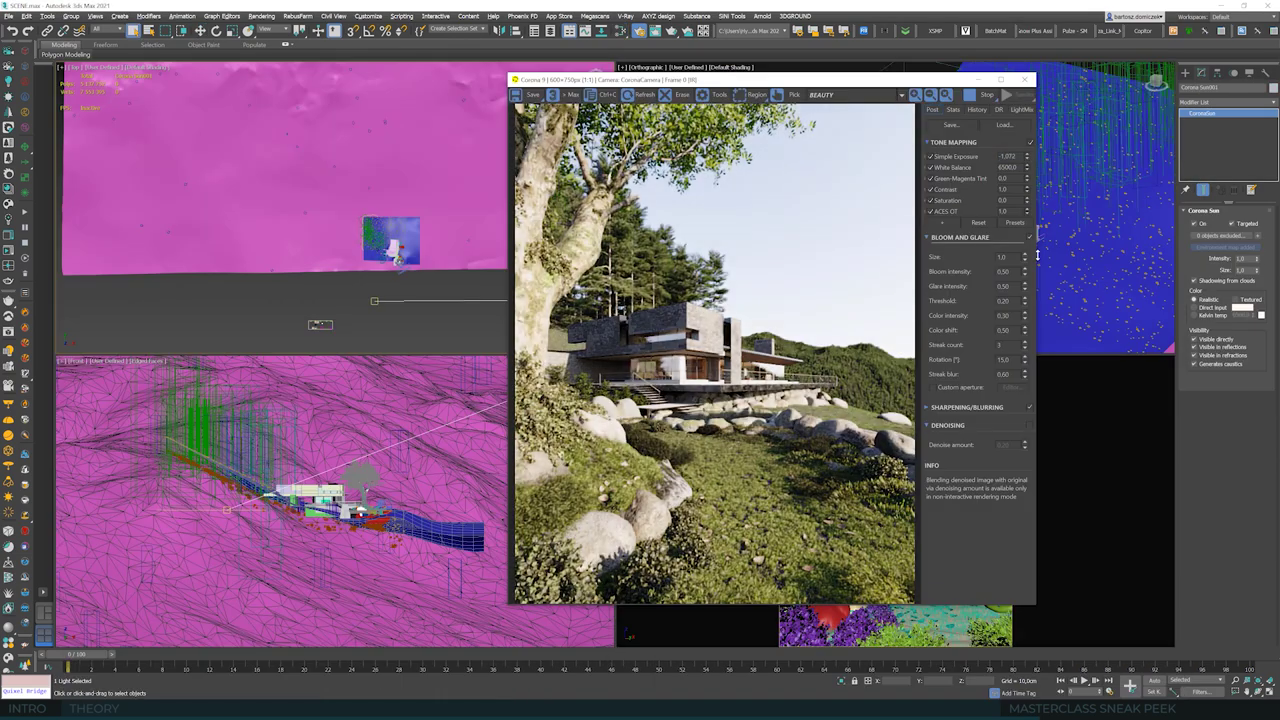
pyautogui.moveTo(1026, 158); pyautogui.dragTo(1032, 152)
# - Move the Corona Sun in the Top viewport onto the terrain, closer to the house
pyautogui.scroll(-3, 290, 273)
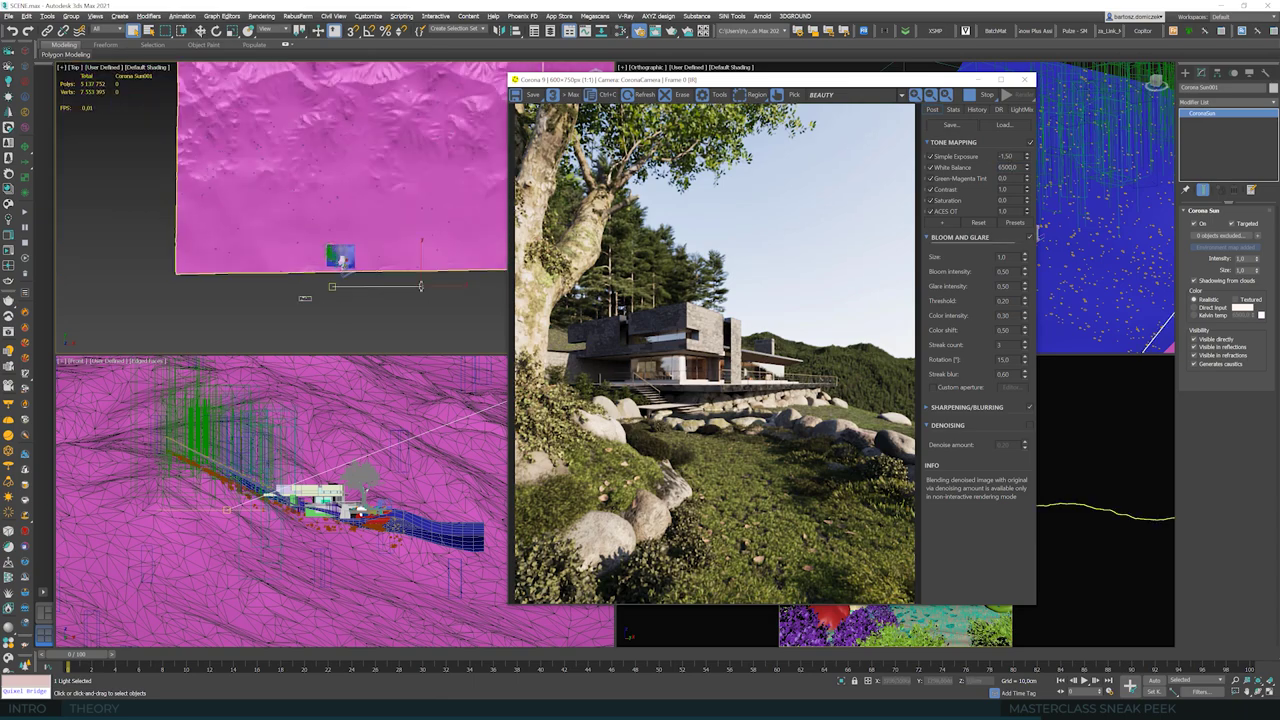
pyautogui.press('w')
pyautogui.moveTo(421, 287); pyautogui.dragTo(380, 205)
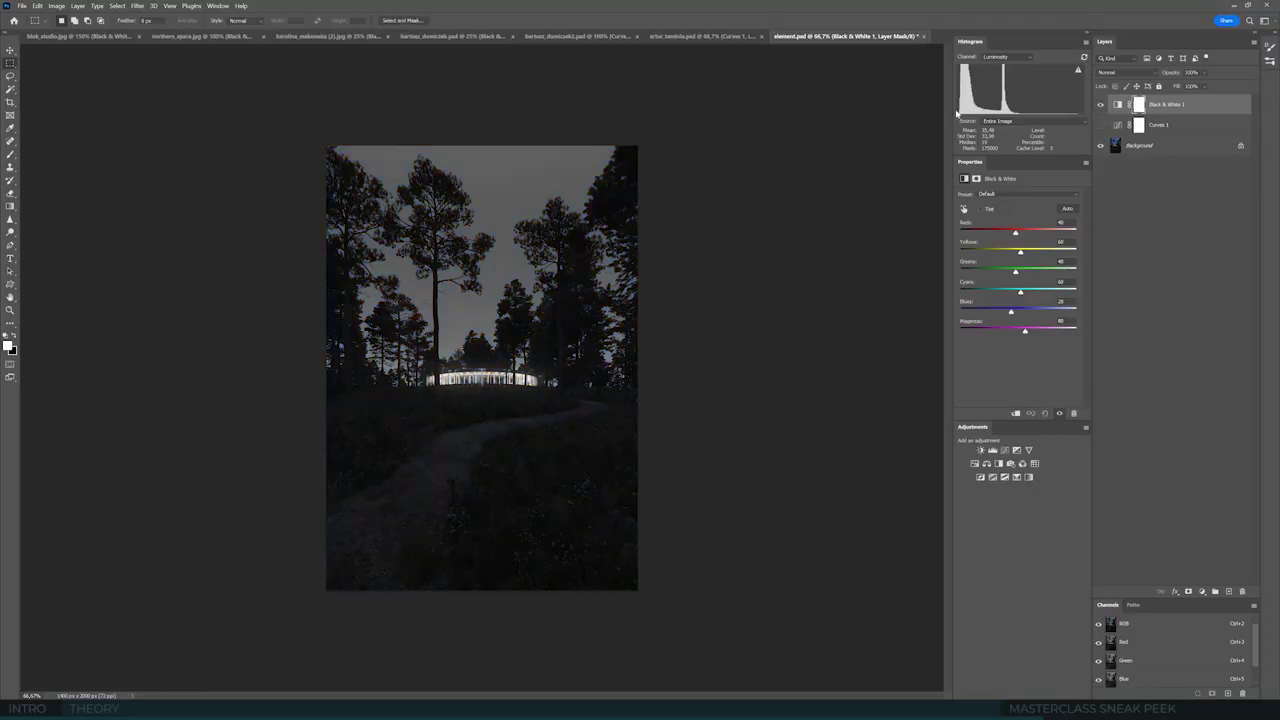
# - In Photoshop, turn on the Curves 1 adjustment layer of element.psd
pyautogui.click(1100, 124)
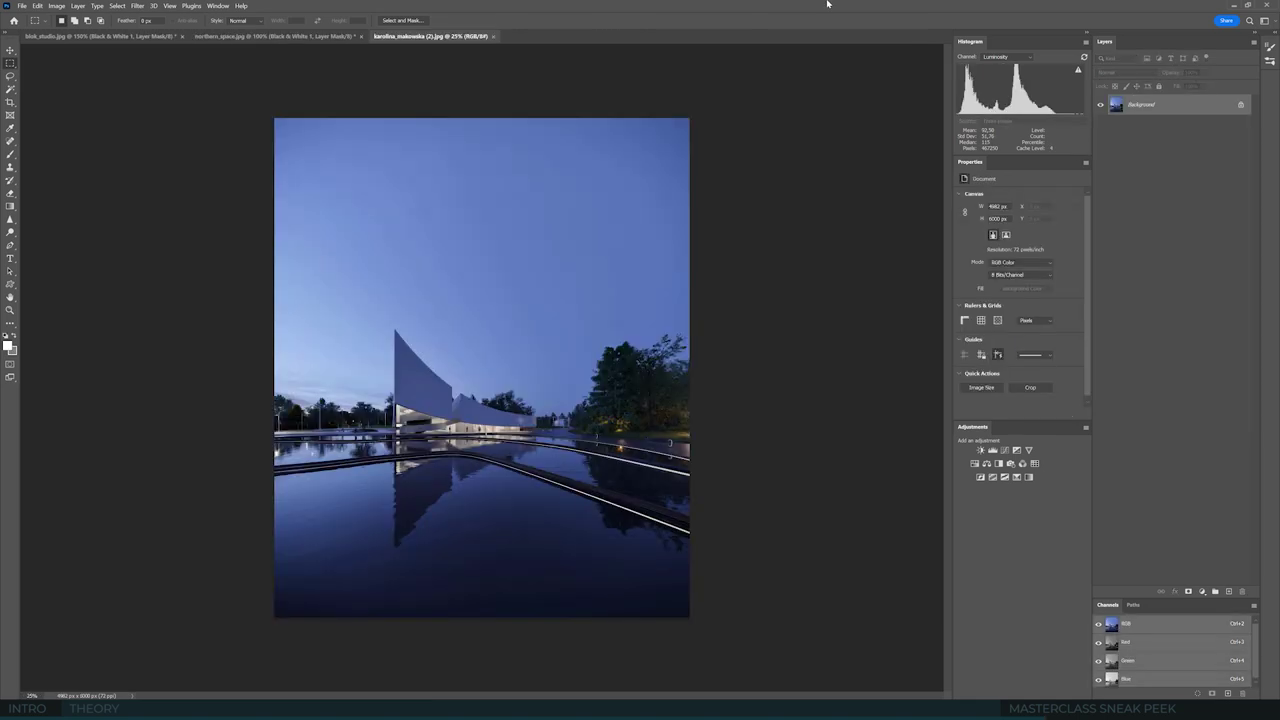
# - Add a default Black & White adjustment layer above the Background of the blue-hour building image
pyautogui.click(1202, 591)
pyautogui.click(1230, 517)
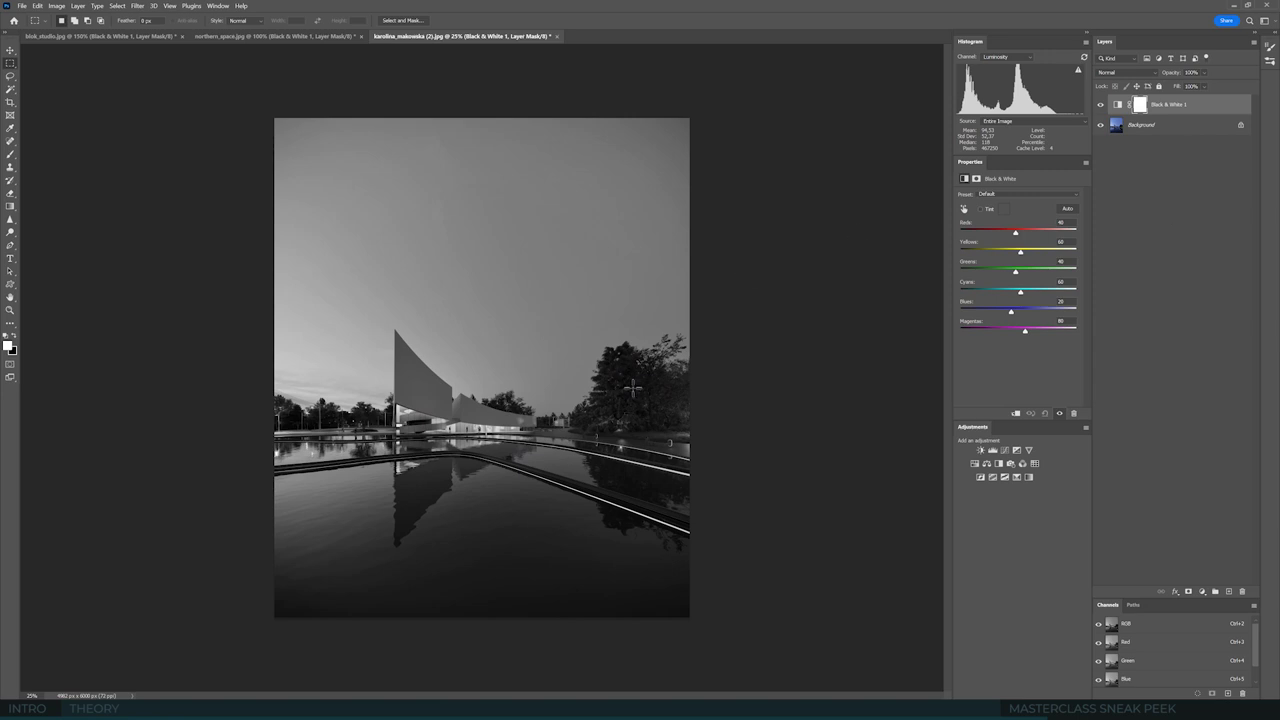
# - Marquee-select areas of the grayscale image, including the sky, to check their tones in the histogram, and deselect
pyautogui.moveTo(632, 388)
pyautogui.mouseDown()
pyautogui.moveTo(600, 337)
pyautogui.moveTo(319, 227)
pyautogui.mouseUp()
pyautogui.click(371, 360)
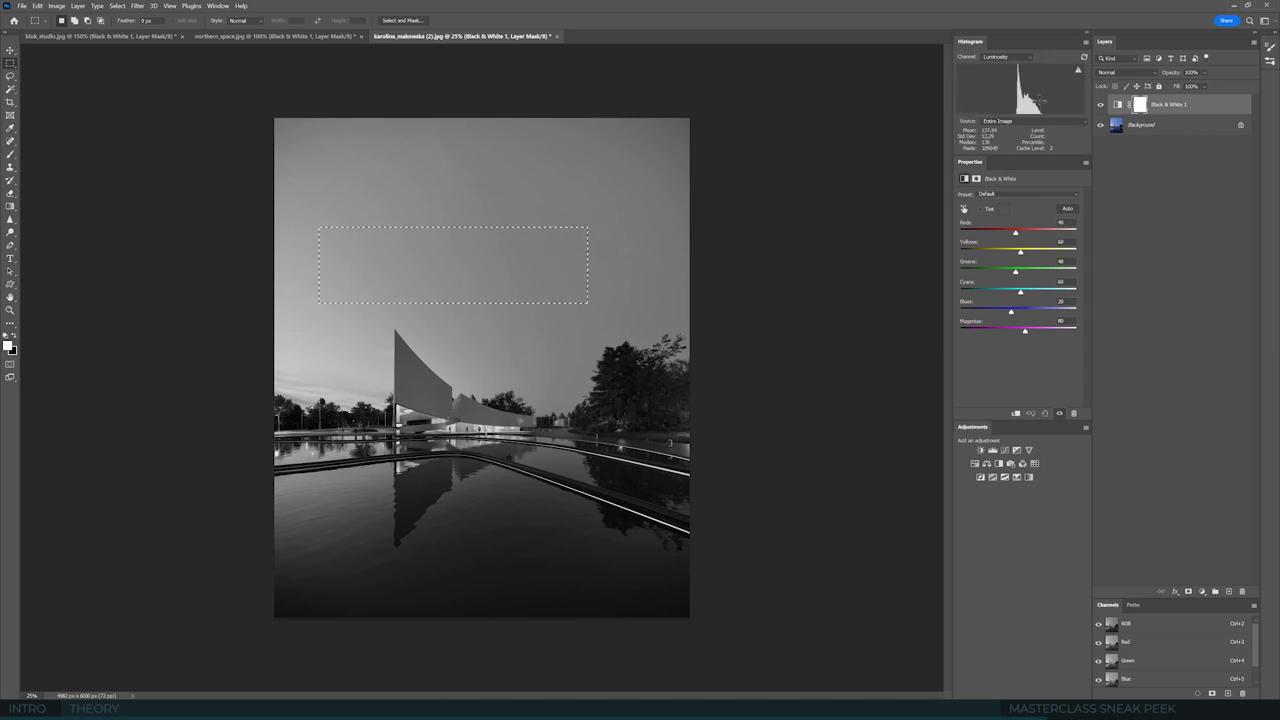
pyautogui.hotkey('ctrl', 'd')
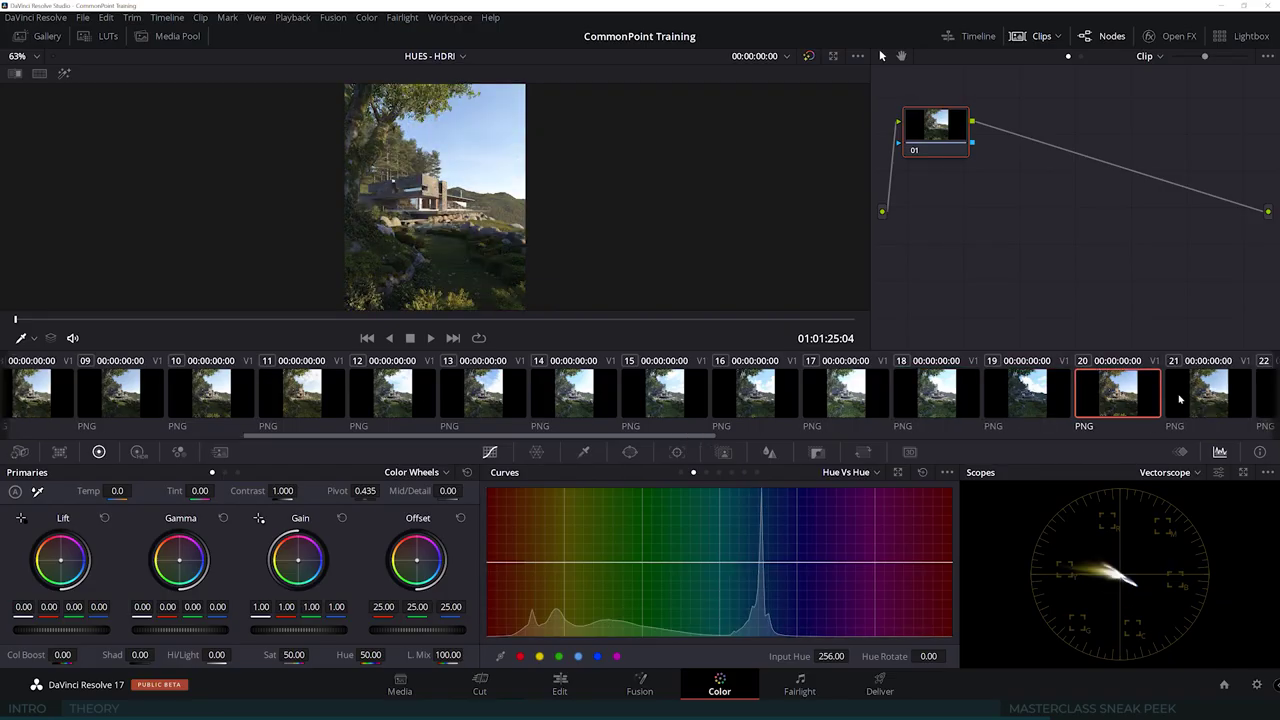
# - In DaVinci Resolve, step through the HUES - HDRI clips from clip 20 onward and back to compare their hues on the vectorscope
pyautogui.press('Down')
pyautogui.press('Down')
pyautogui.press('Down')
pyautogui.press('Down')
pyautogui.press('Down')
pyautogui.press('Down')
pyautogui.press('Down')
pyautogui.press('Down')
pyautogui.press('Down')
pyautogui.press('Down')
pyautogui.press('Down')
pyautogui.press('Down')
pyautogui.press('Down')
pyautogui.press('Down')
pyautogui.press('Down')
pyautogui.press('Down')
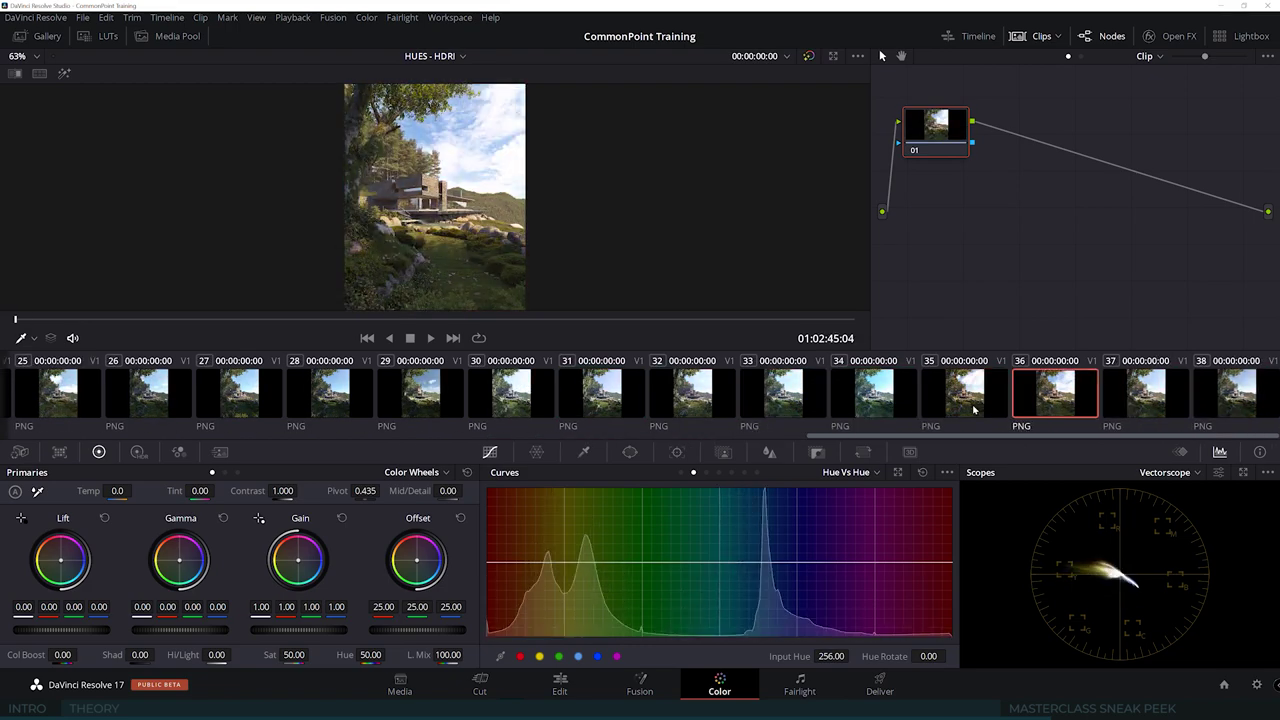
pyautogui.press('Up')
pyautogui.press('Up')
pyautogui.press('Up')
pyautogui.press('Up')
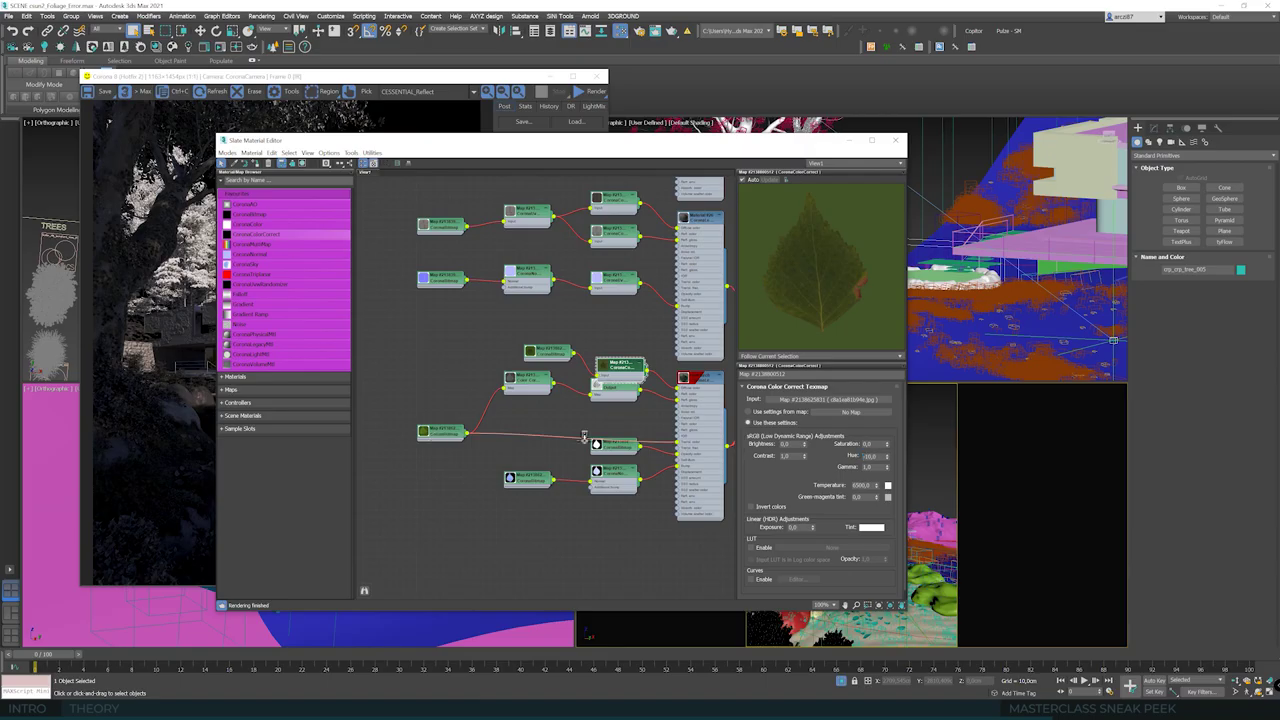
# - In 3ds Max, open the Tint colour of the leaf texture's Corona Color Correct map and select the leaf material node
pyautogui.click(870, 527)
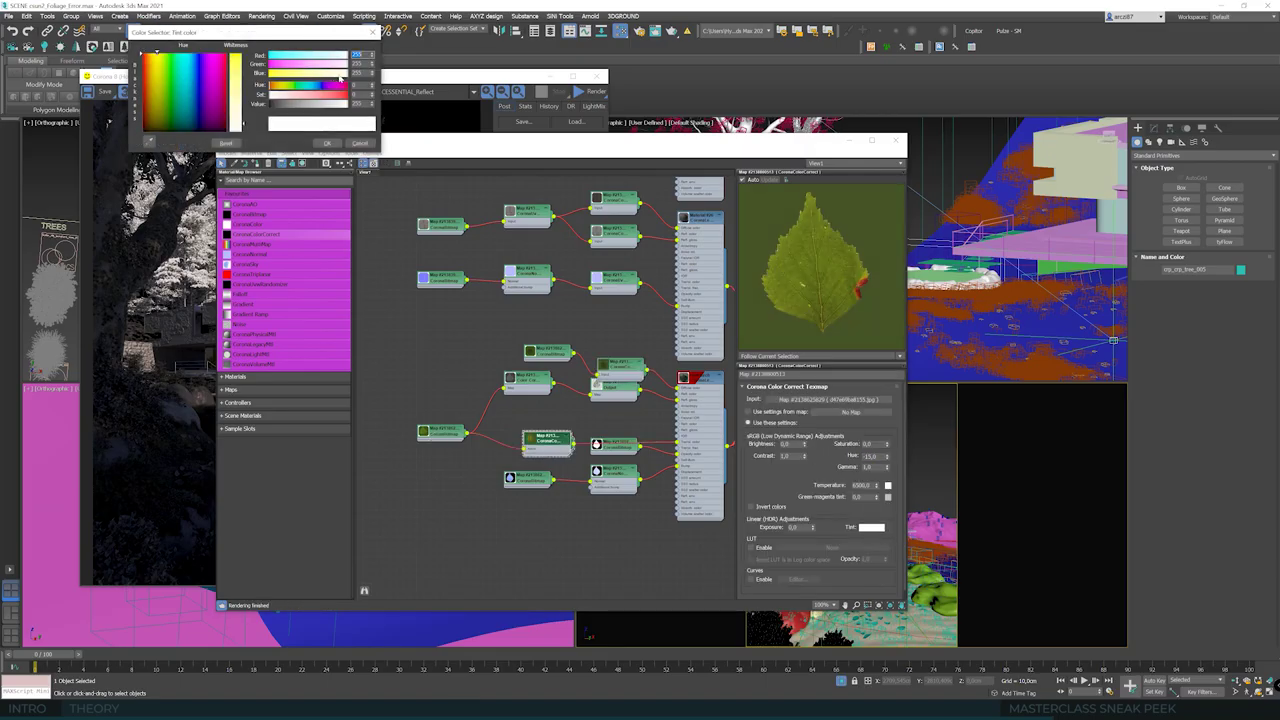
pyautogui.click(700, 378)
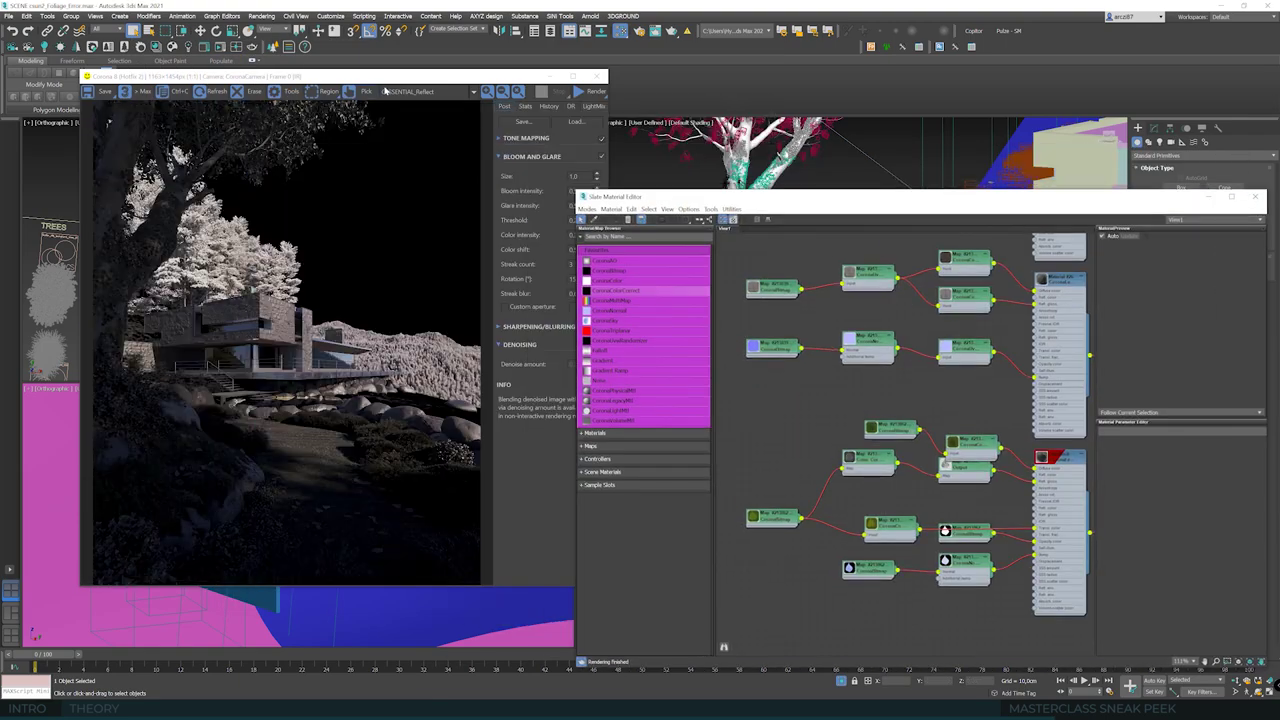
# - Switch the frame buffer from the reflection pass to another render element to inspect the foliage
pyautogui.click(429, 103)
pyautogui.click(429, 157)
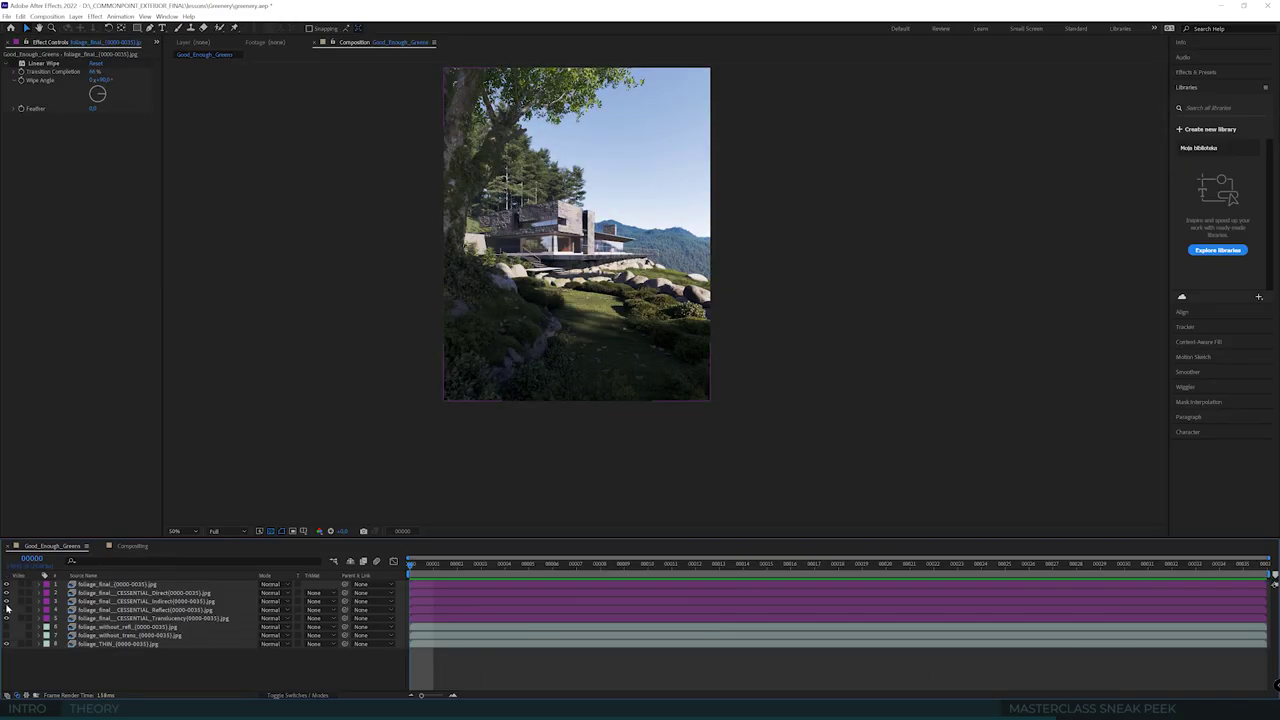
pyautogui.moveTo(485, 597); pyautogui.dragTo(671, 567)
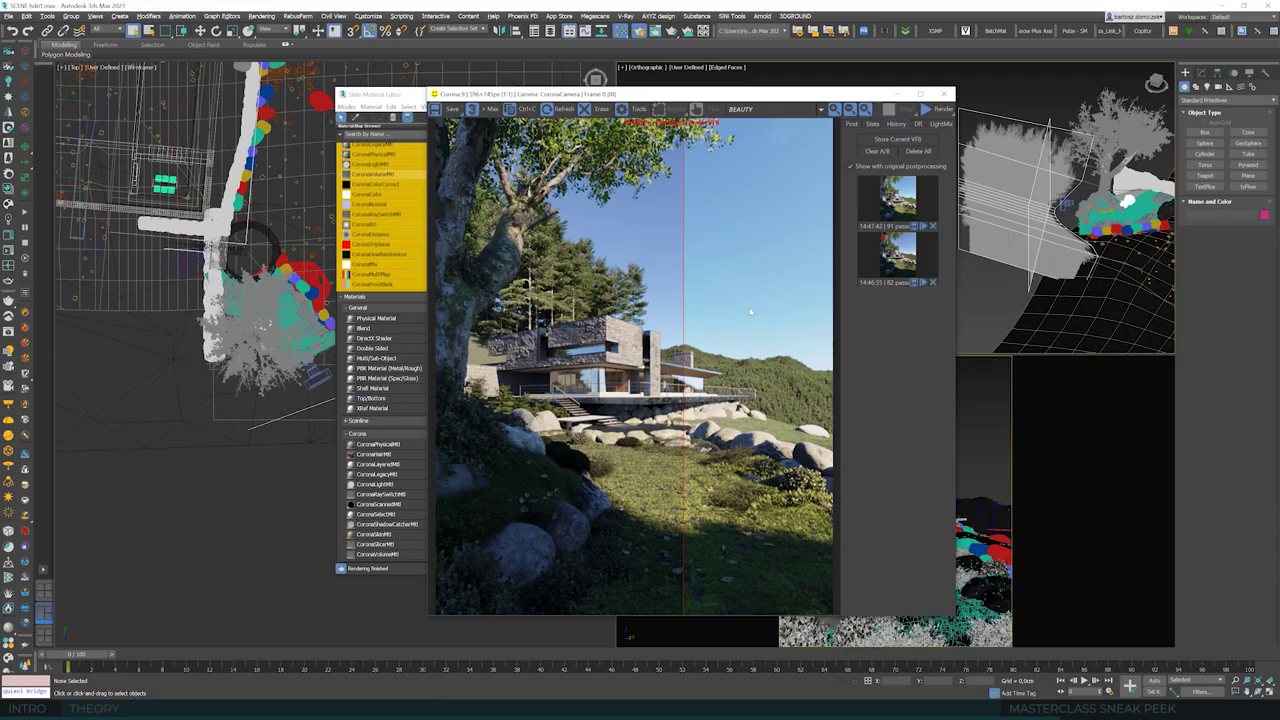
# - In the Corona frame buffer, shift the A/B divider across the house to compare the stored renders, and delete all history entries
pyautogui.moveTo(684, 238); pyautogui.dragTo(631, 238)
pyautogui.click(918, 152)
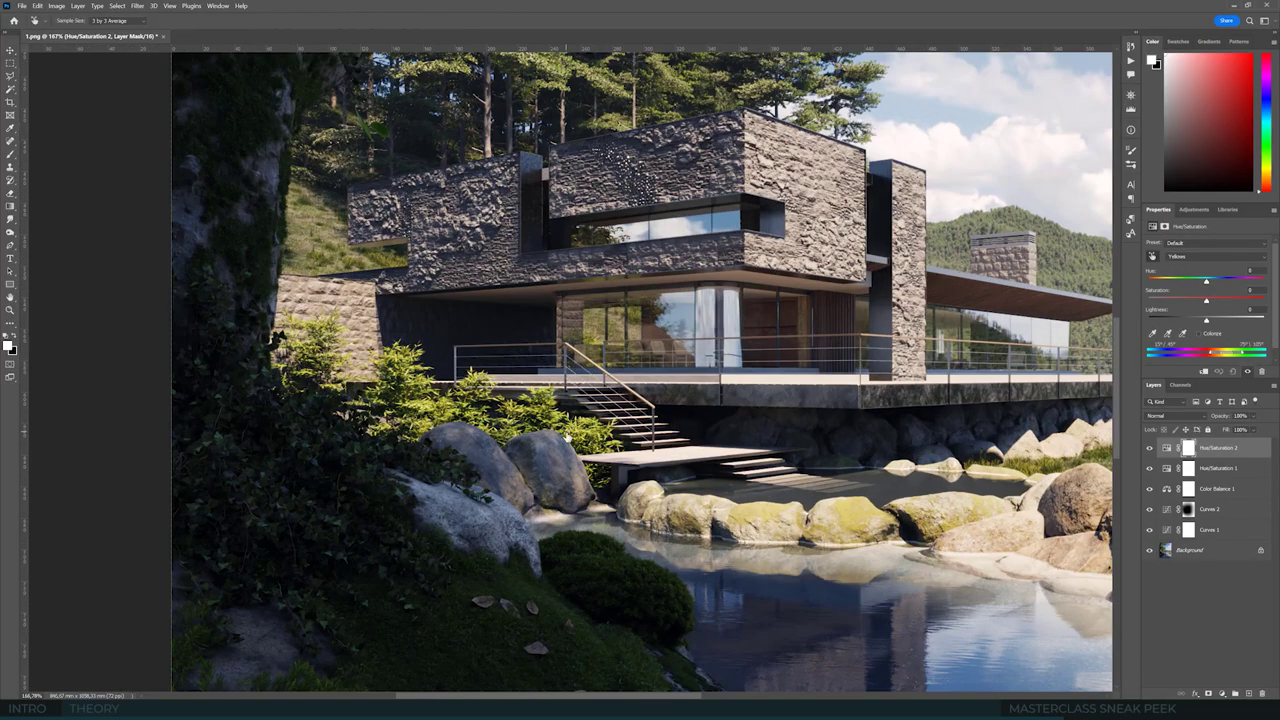
# - In Photoshop, narrow the Yellows colour range of the Hue/Saturation 2 adjustment at its green end
pyautogui.moveTo(1238, 358); pyautogui.dragTo(1229, 354)
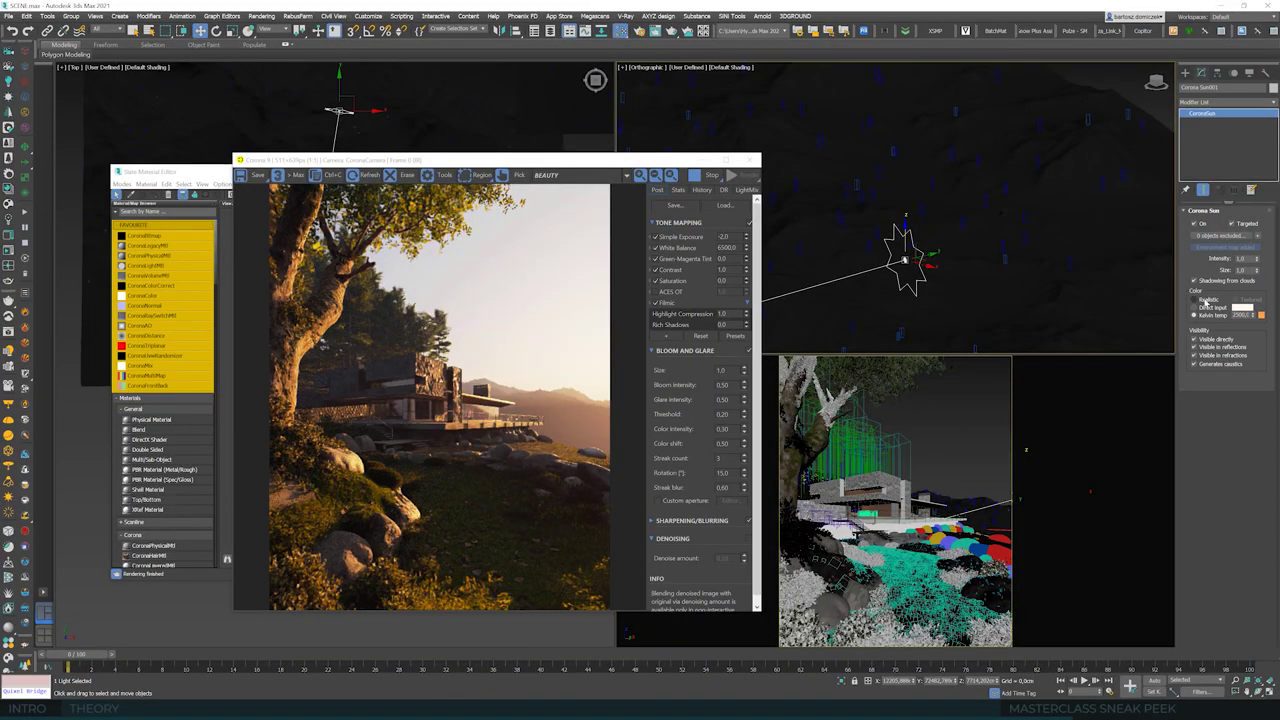
# - In 3ds Max, raise the Corona Sun in the Orthographic viewport
pyautogui.moveTo(898, 237); pyautogui.dragTo(918, 130)
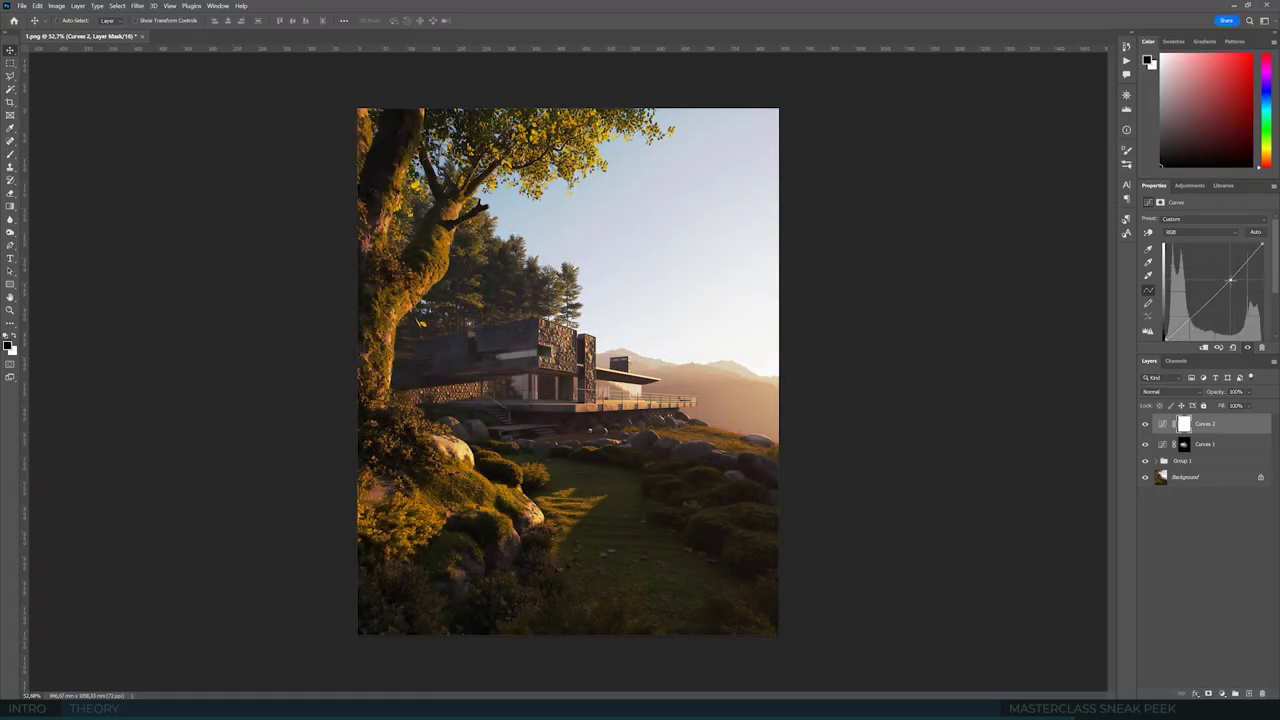
# - In Photoshop, add a midtone point to the RGB curve of Curves 2 and pull it down to darken the image
pyautogui.click(1221, 292)
pyautogui.moveTo(1221, 290); pyautogui.dragTo(1230, 305)
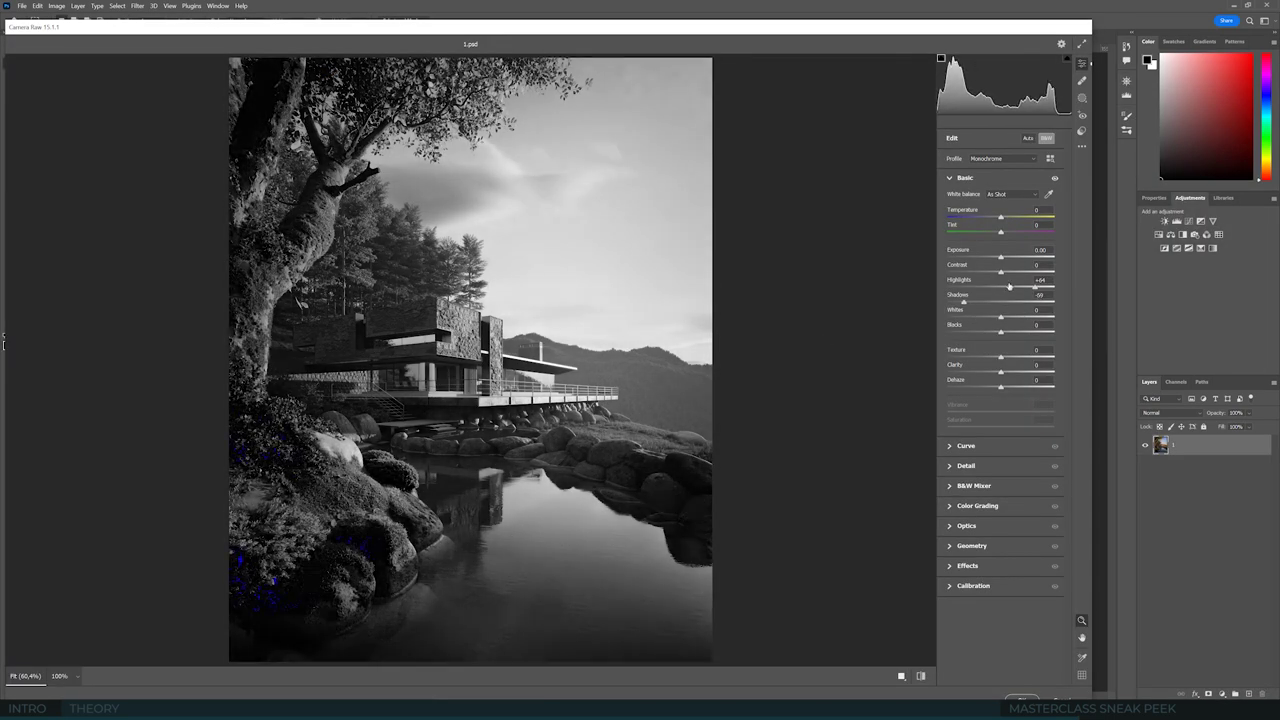
# - Raise the Whites of the monochrome lake image in Camera Raw
pyautogui.moveTo(1001, 316); pyautogui.dragTo(1036, 338)
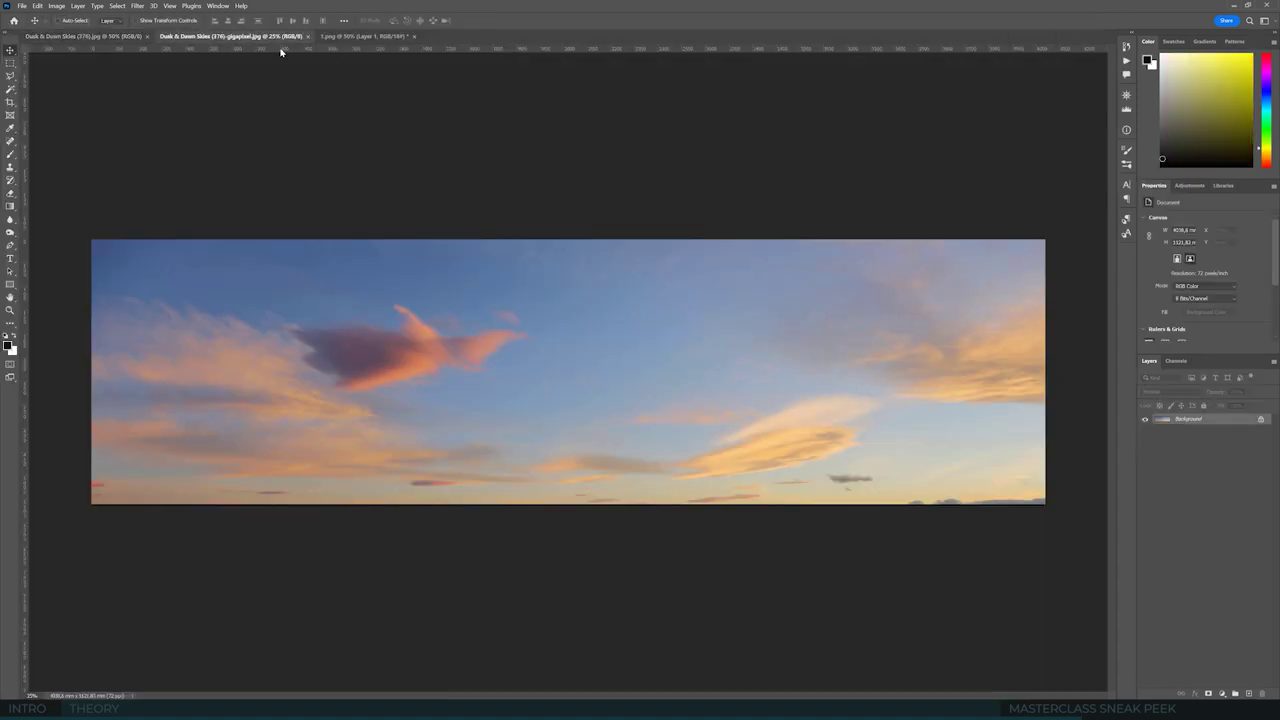
# - Copy a rectangular section of the upscaled dusk sky panorama into 1.png and move it up to fill the transparent sky
pyautogui.hotkey('ctrl', 'Tab')
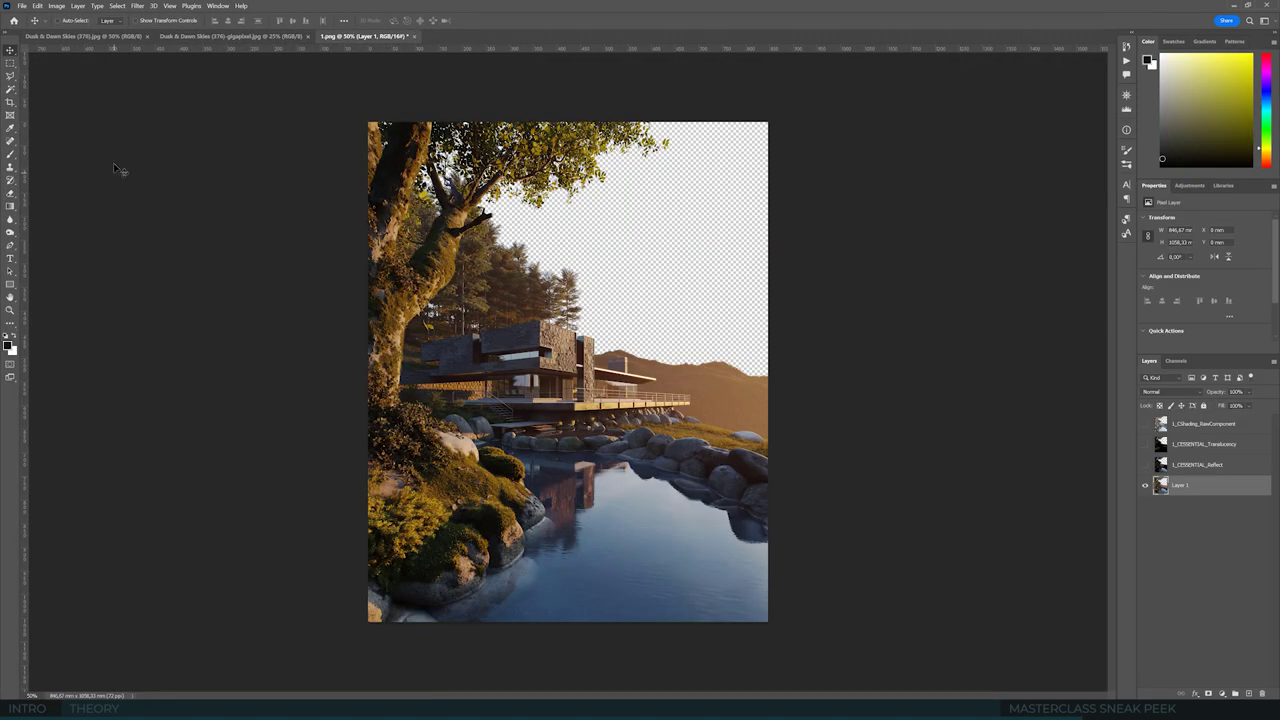
pyautogui.hotkey('ctrl', 'Tab')
pyautogui.press('m')
pyautogui.moveTo(249, 217); pyautogui.dragTo(601, 516)
pyautogui.hotkey('ctrl', 'c')
pyautogui.click(362, 36)
pyautogui.hotkey('ctrl', 'v')
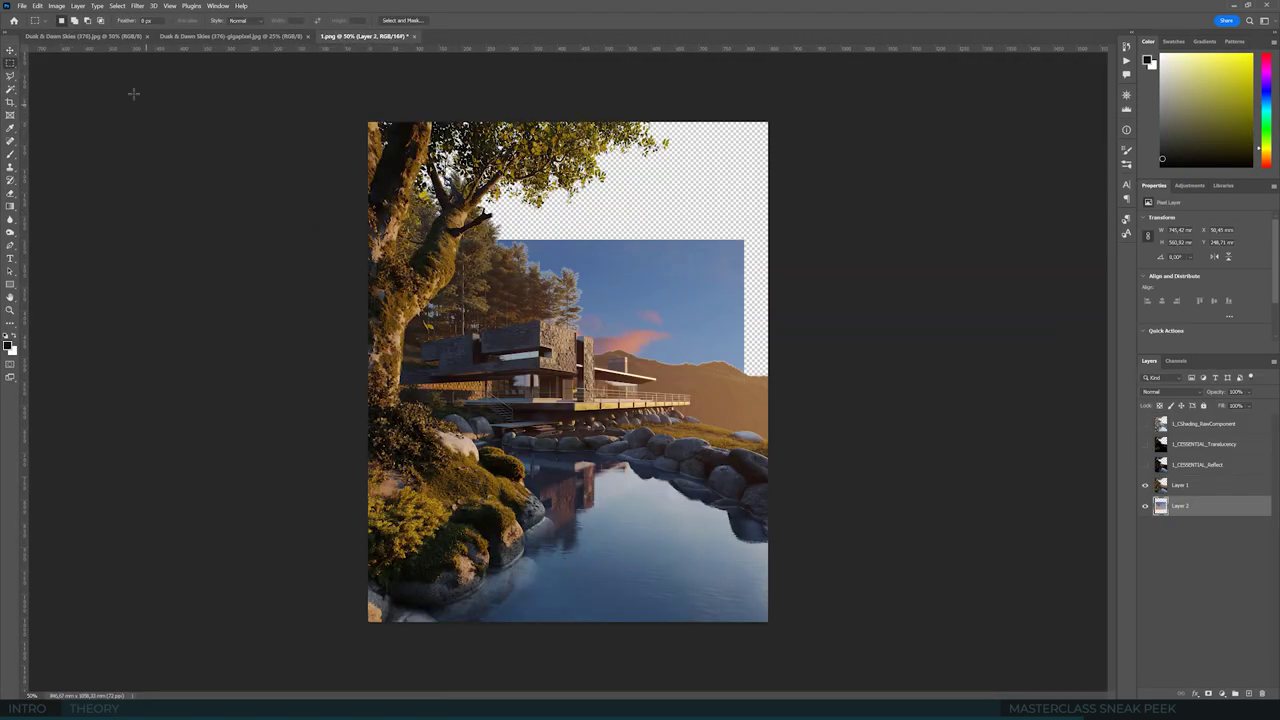
pyautogui.press('v')
pyautogui.moveTo(744, 295); pyautogui.dragTo(684, 175)
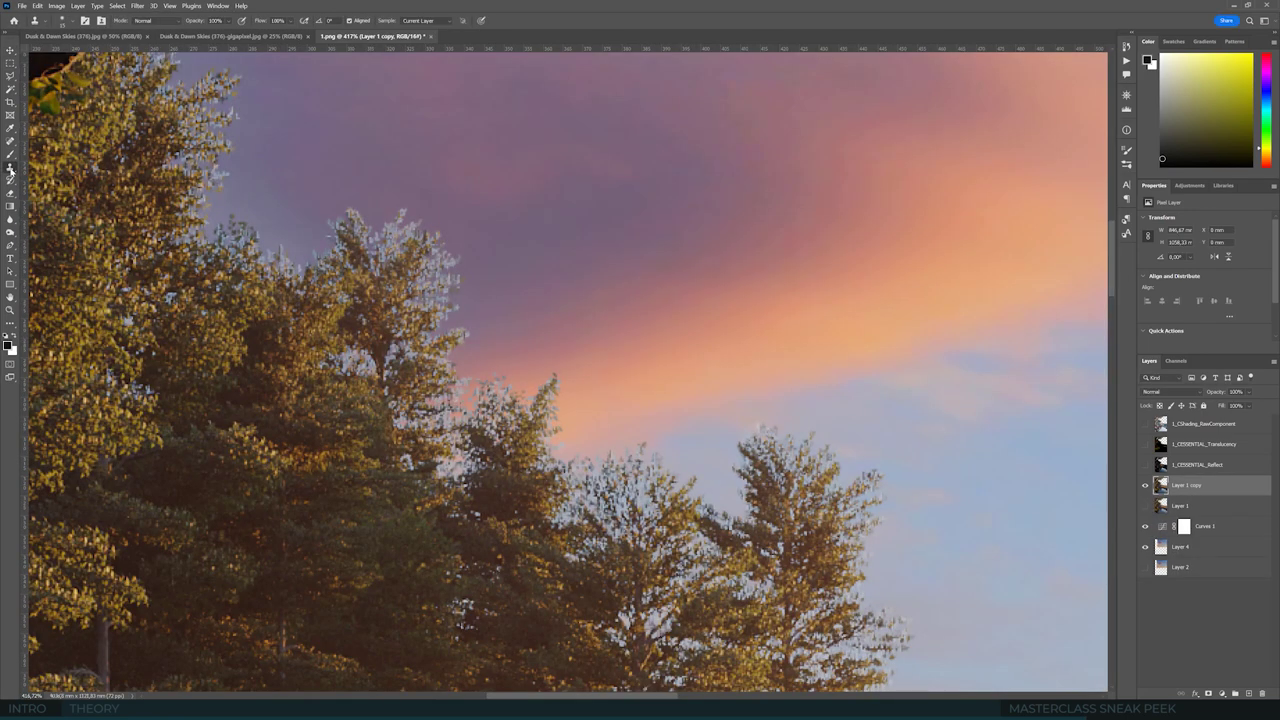
# - Retouch the bright tree edges on Layer 1 copy with the Clone Stamp sampling All Layers, changing the blend mode between strokes
pyautogui.click(425, 20)
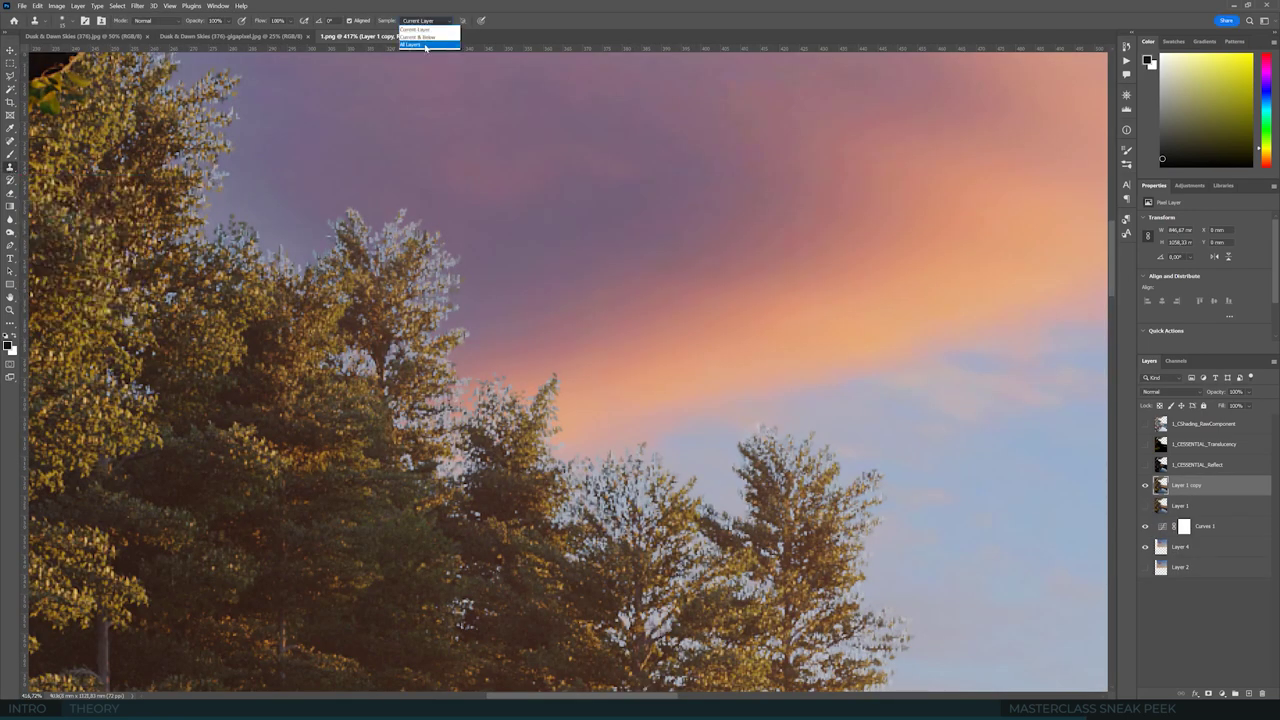
pyautogui.click(420, 46)
pyautogui.click(158, 20)
pyautogui.click(158, 50)
pyautogui.moveTo(490, 265)
pyautogui.mouseDown()
pyautogui.moveTo(335, 225)
pyautogui.moveTo(332, 248)
pyautogui.mouseUp()
pyautogui.click(158, 20)
pyautogui.click(158, 86)
pyautogui.moveTo(442, 323)
pyautogui.mouseDown()
pyautogui.moveTo(451, 246)
pyautogui.moveTo(375, 232)
pyautogui.mouseUp()
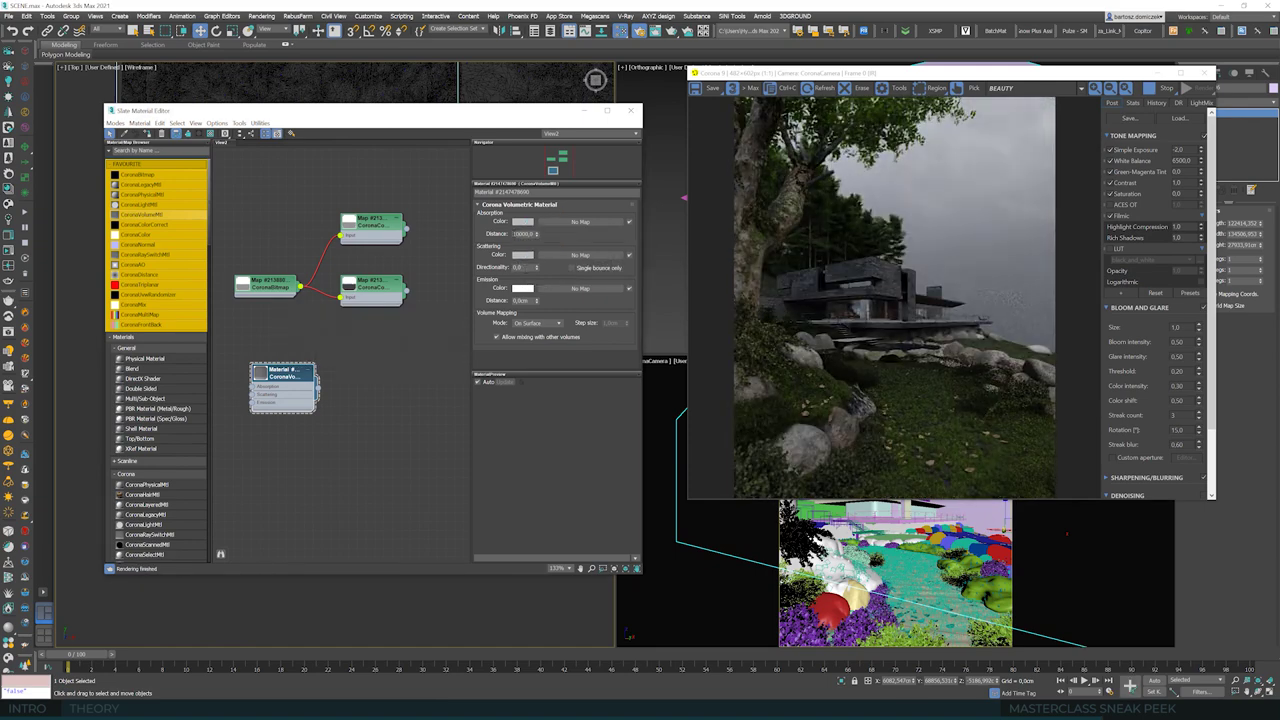
# - In 3ds Max, set the Corona Volumetric Material's absorption distance to 50000
pyautogui.write('50000')
pyautogui.press('Tab')
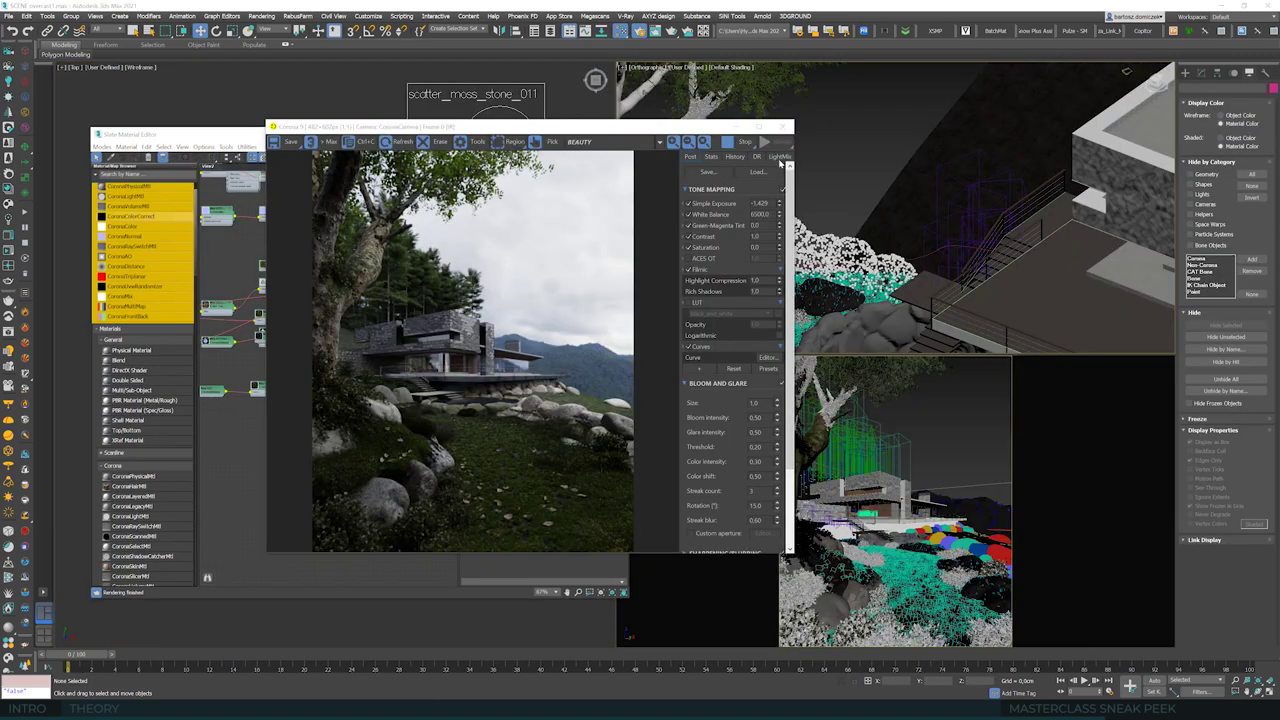
# - Open the frame buffer's render history and shift the A/B divider across the image to compare two stored renders
pyautogui.click(735, 156)
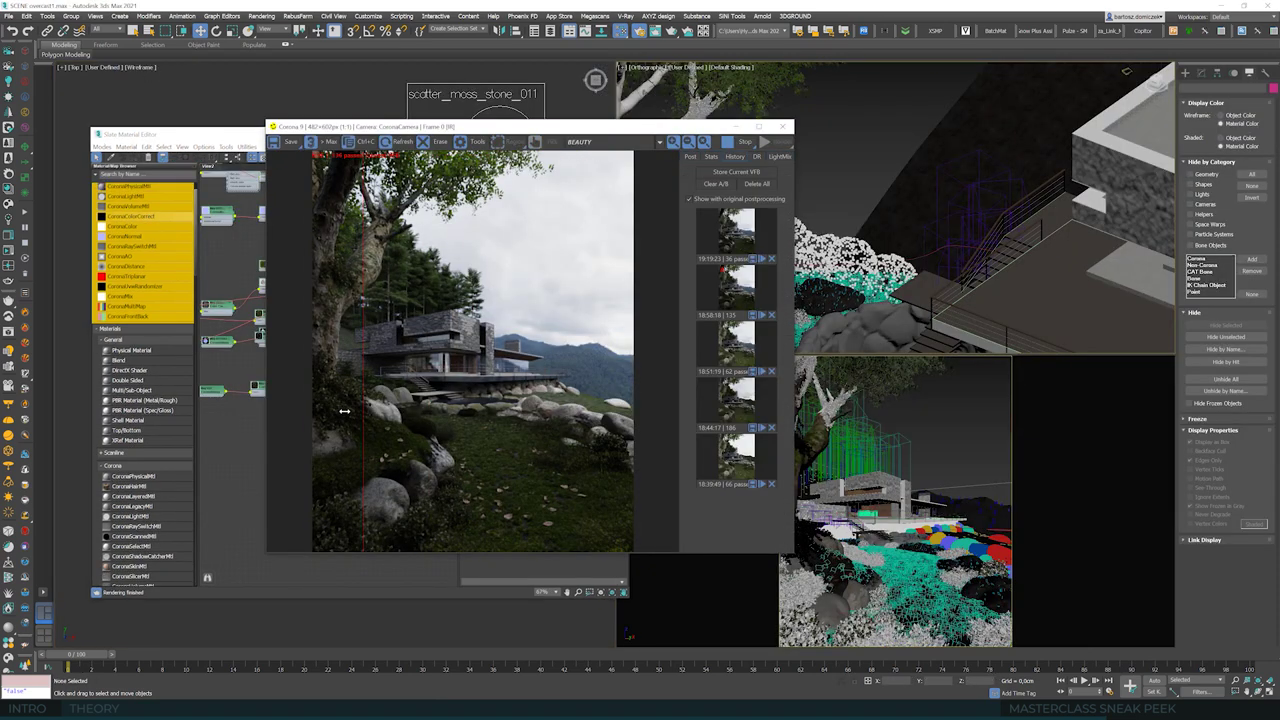
pyautogui.moveTo(344, 410); pyautogui.dragTo(458, 488)
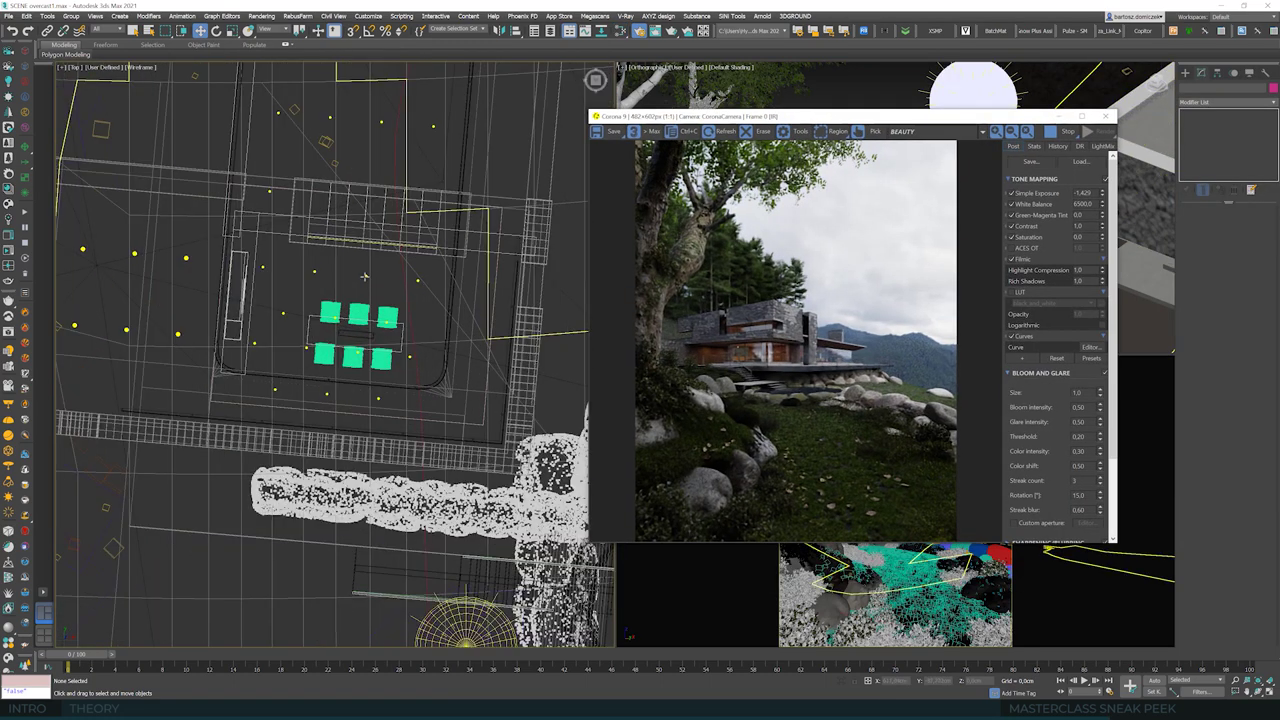
# - Select a ceiling light of the Lights Interior group near the dining table in the Top viewport
pyautogui.scroll(3, 330, 330)
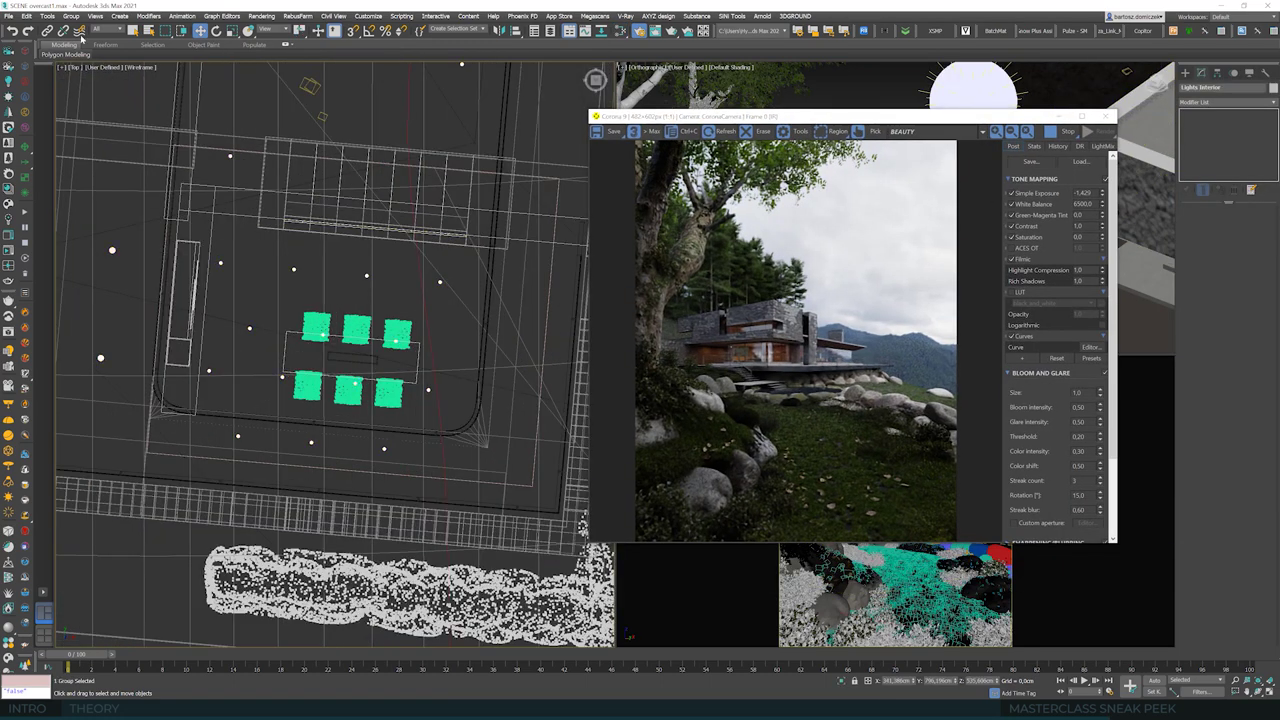
pyautogui.click(372, 268)
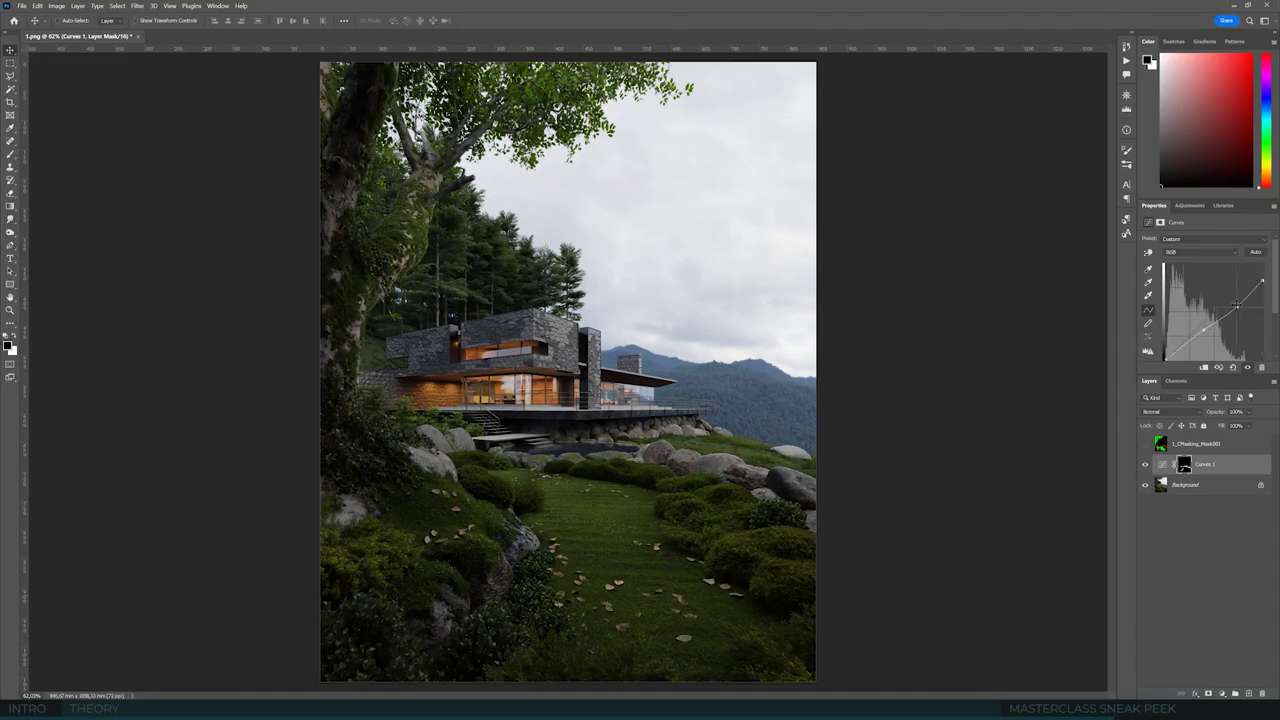
# - In Photoshop, select the Background layer and examine the overcast house image up close
pyautogui.click(1185, 484)
pyautogui.keyDown('alt'); pyautogui.scroll(5, 512, 337); pyautogui.keyUp('alt')
pyautogui.keyDown('alt'); pyautogui.scroll(-2, 512, 337); pyautogui.keyUp('alt')
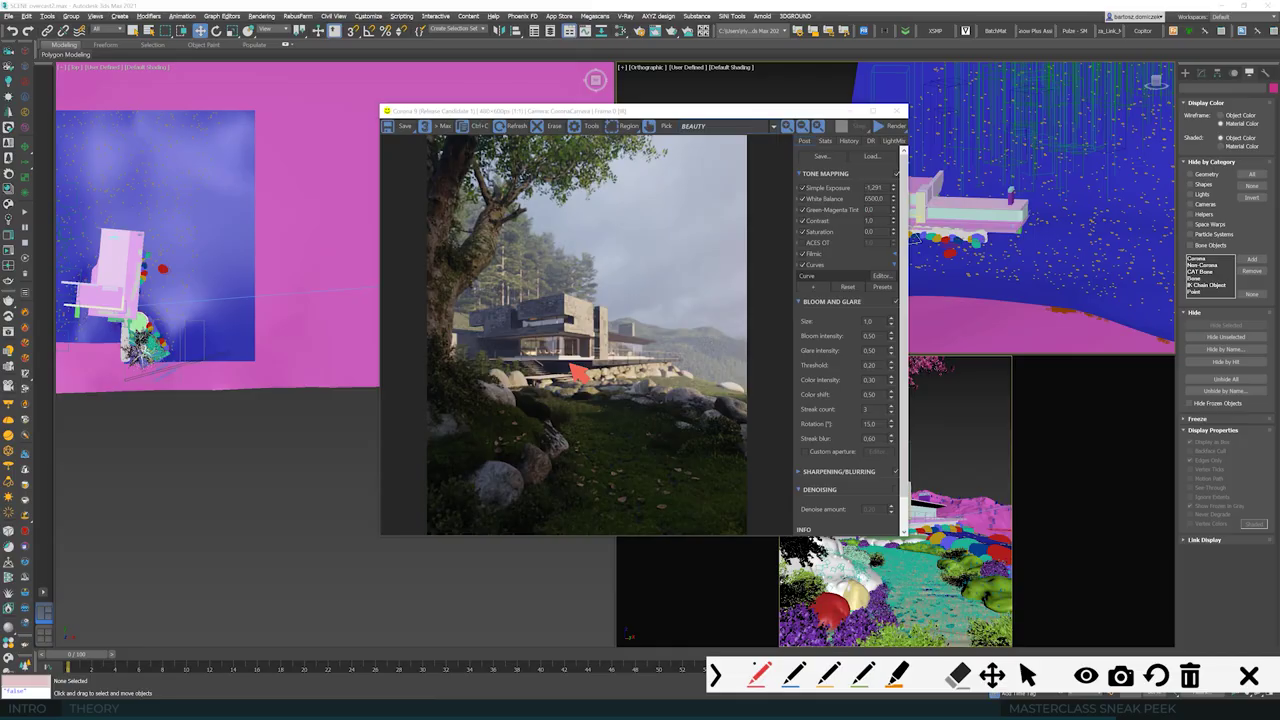
# - Outline the front part of the house in red over the render and draw a red arrow towards the rocks
pyautogui.moveTo(575, 380)
pyautogui.mouseDown()
pyautogui.moveTo(560, 325)
pyautogui.moveTo(655, 360)
pyautogui.mouseUp()
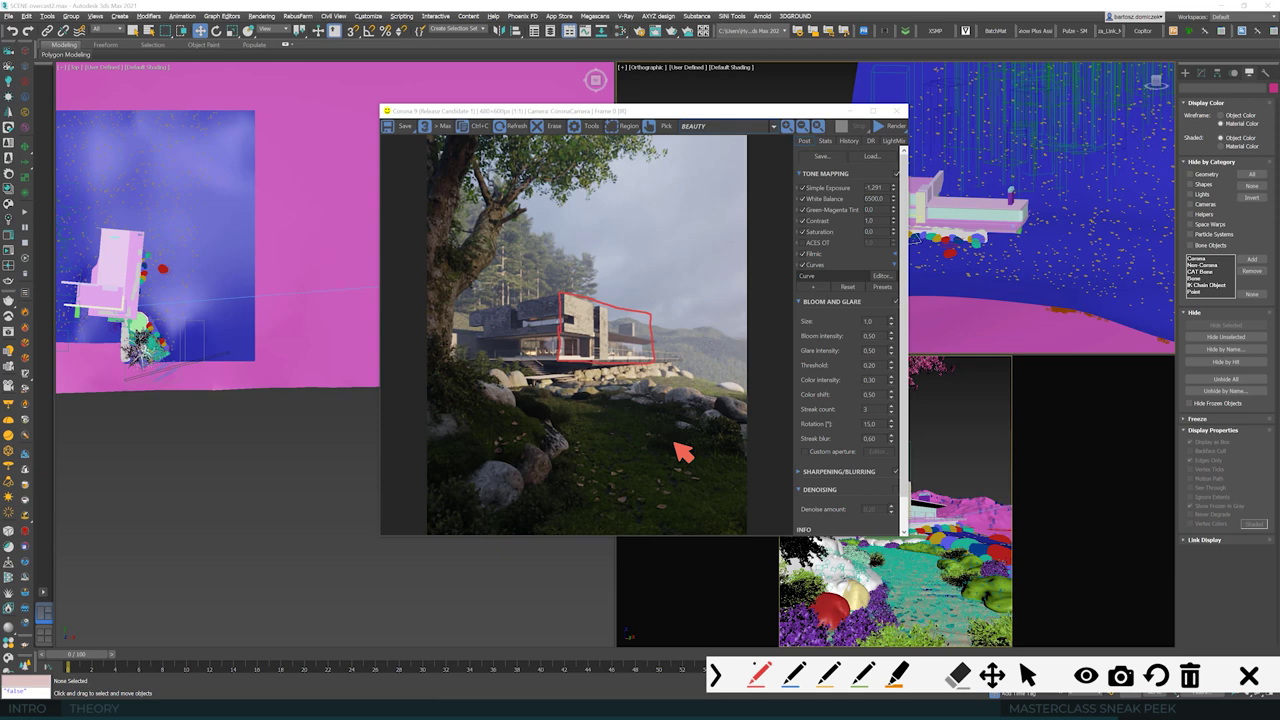
pyautogui.moveTo(625, 350); pyautogui.dragTo(716, 426)
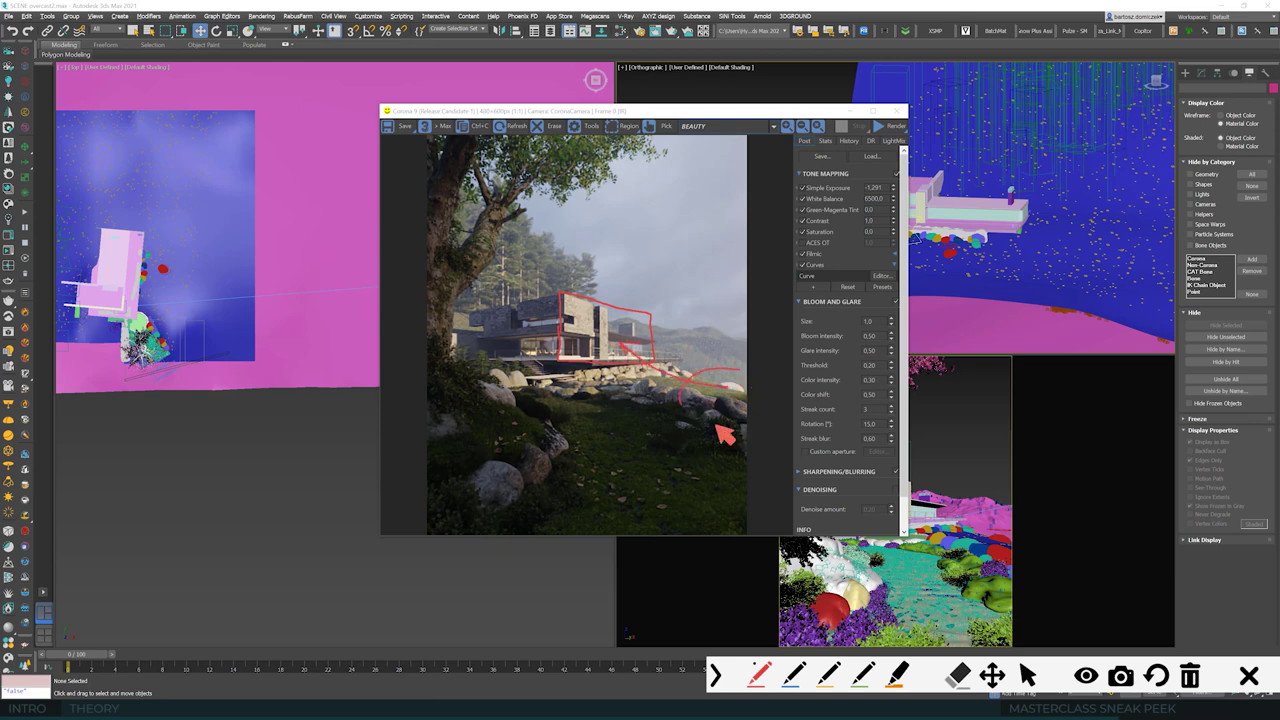
# - Mark the house's shaded side and the trees beside it with red strokes over the render
pyautogui.moveTo(470, 330); pyautogui.dragTo(558, 297)
pyautogui.moveTo(470, 236); pyautogui.dragTo(520, 288)
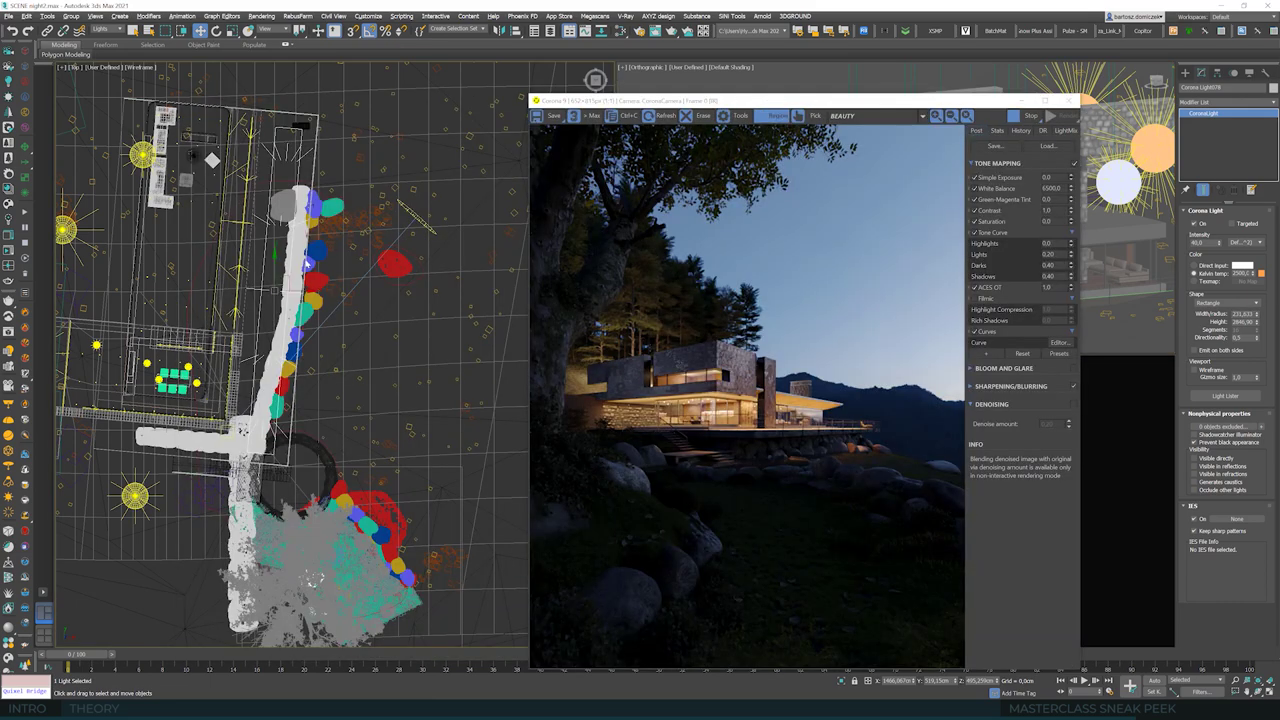
# - Reposition the rectangular exterior Corona light near the foreground tree in the Top viewport
pyautogui.moveTo(300, 390); pyautogui.dragTo(305, 357)
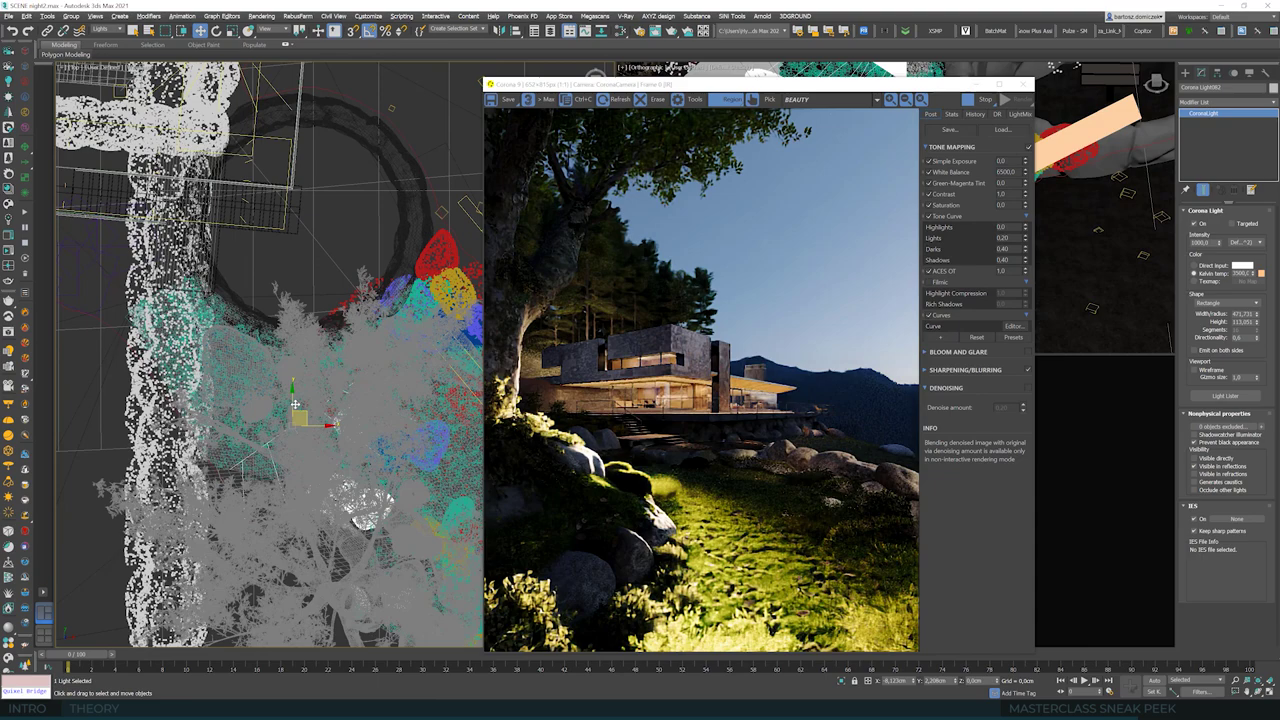
pyautogui.moveTo(295, 404); pyautogui.dragTo(222, 377)
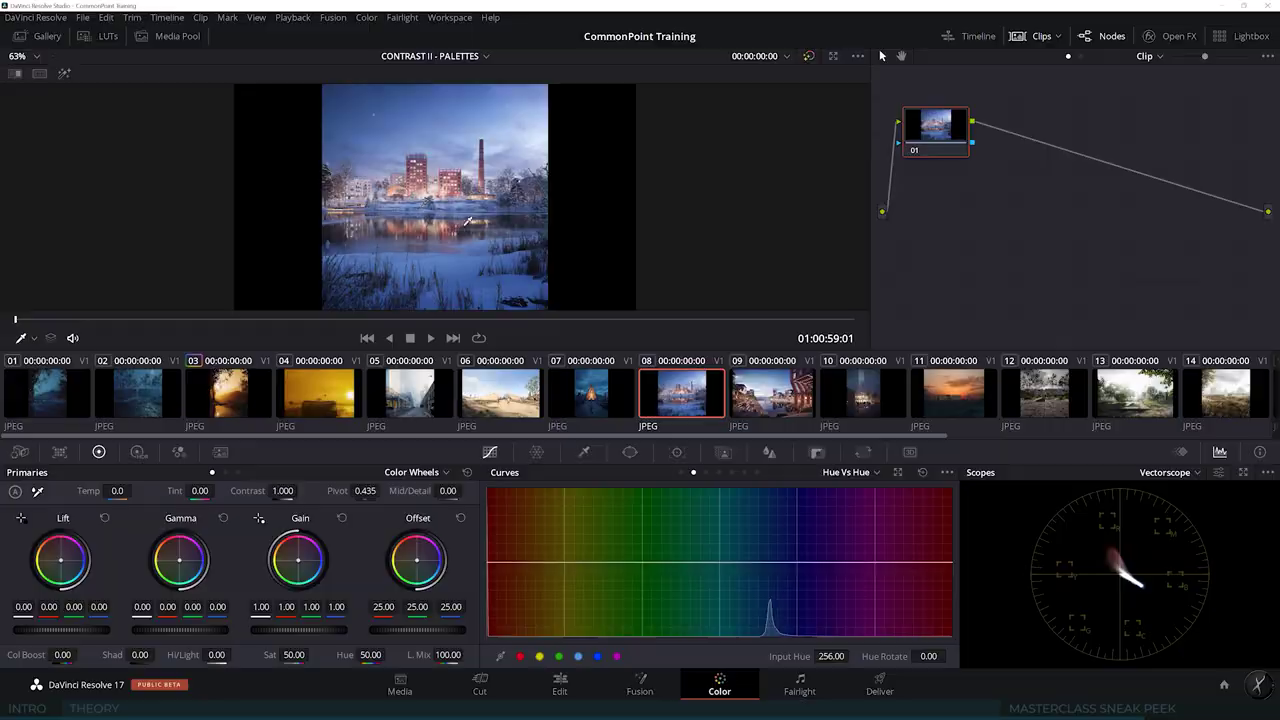
# - Switch to DaVinci Resolve and select clip 09 on the Color page
pyautogui.click(726, 397)
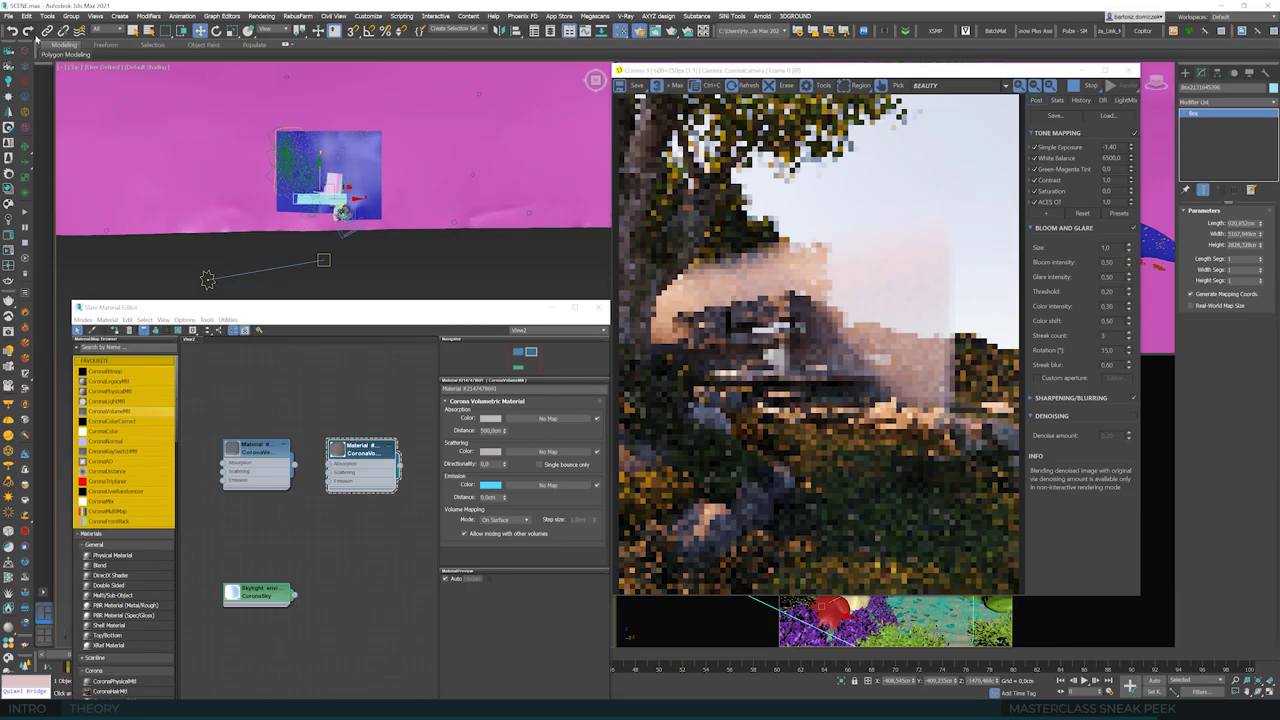
# - In 3ds Max, move the Slate Material Editor window and shift the sun over the background hills in the Top viewport
pyautogui.moveTo(300, 307); pyautogui.dragTo(335, 170)
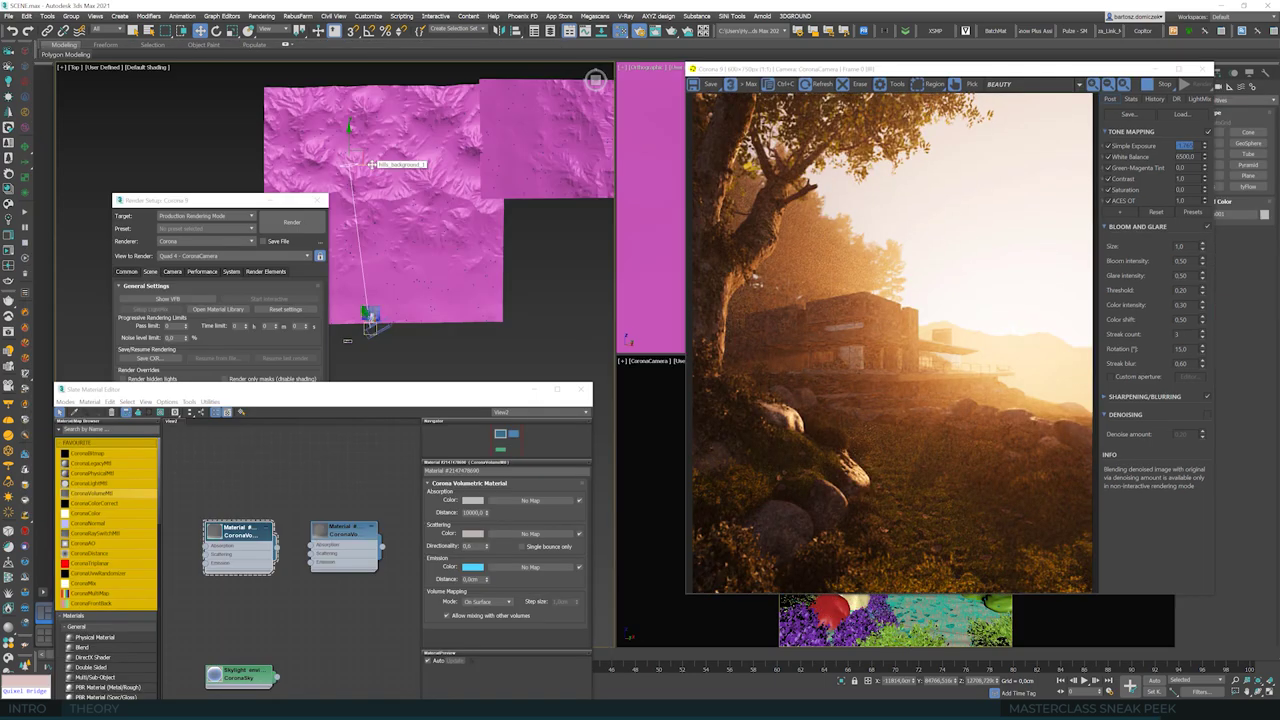
pyautogui.moveTo(371, 164); pyautogui.dragTo(352, 183)
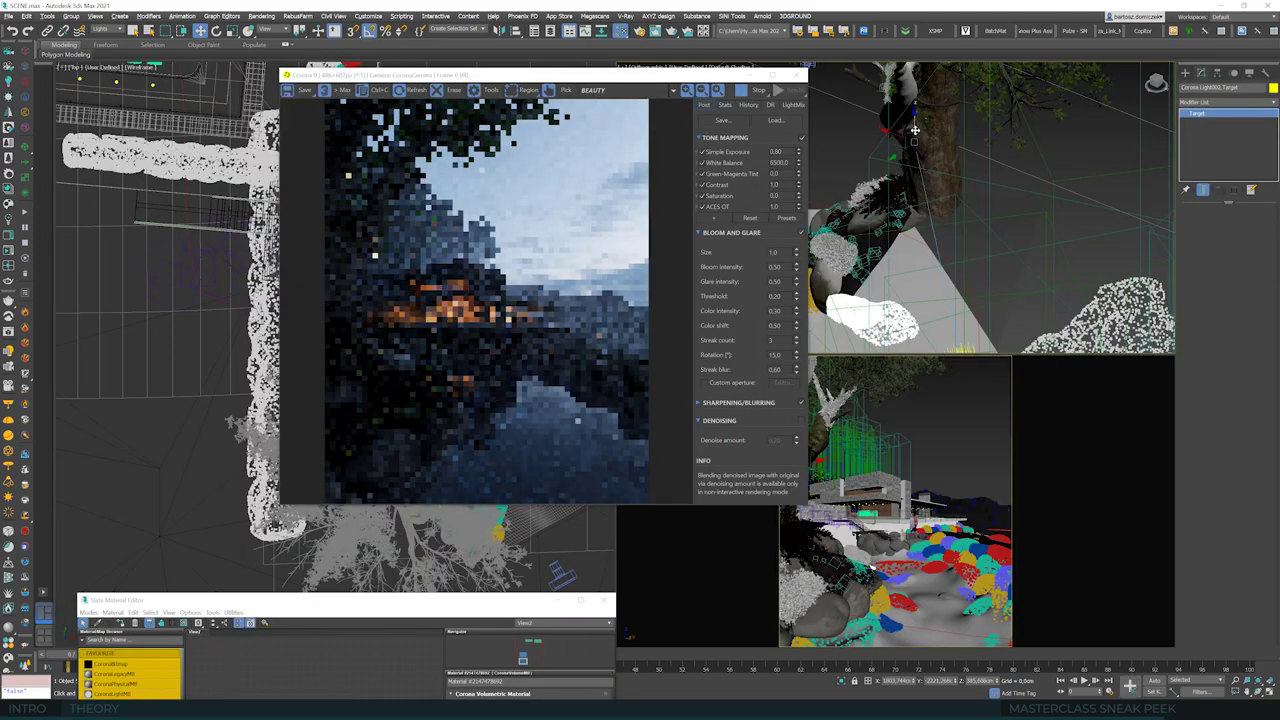
# - Switch the frame buffer from the beauty pass to the volumetrics render element of the hilly landscape
pyautogui.click(366, 244)
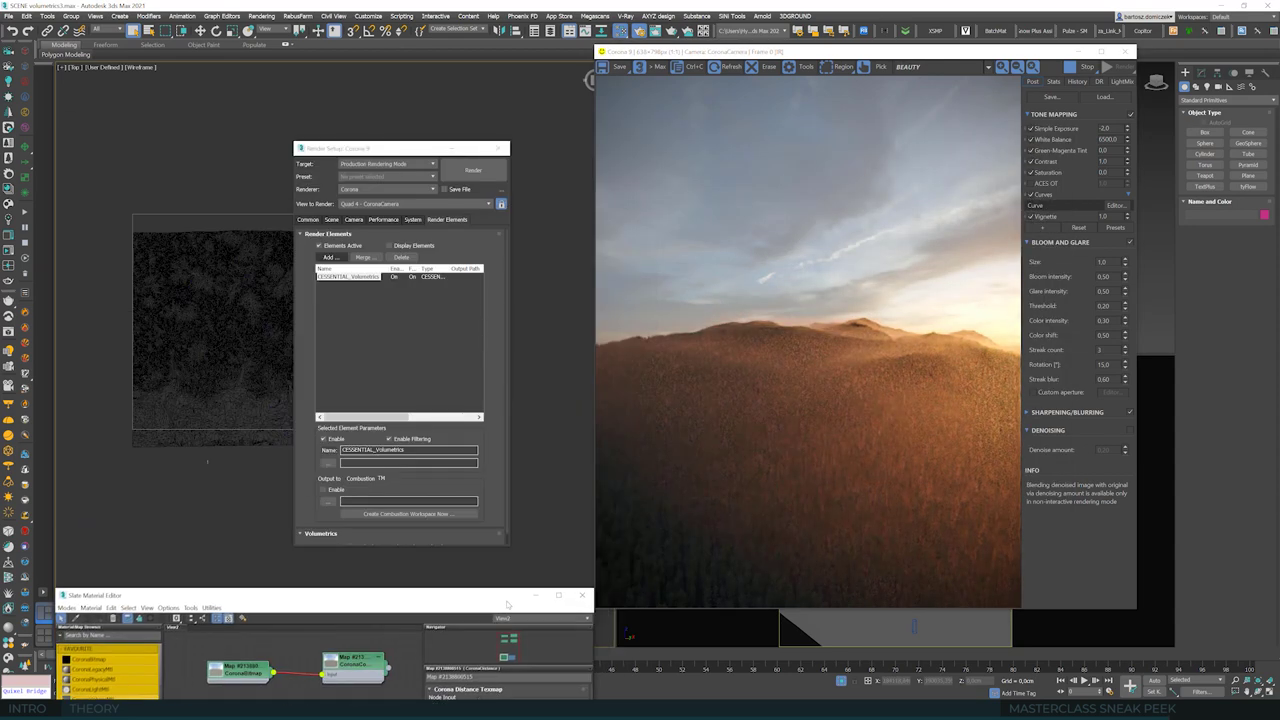
pyautogui.click(929, 67)
pyautogui.click(929, 104)
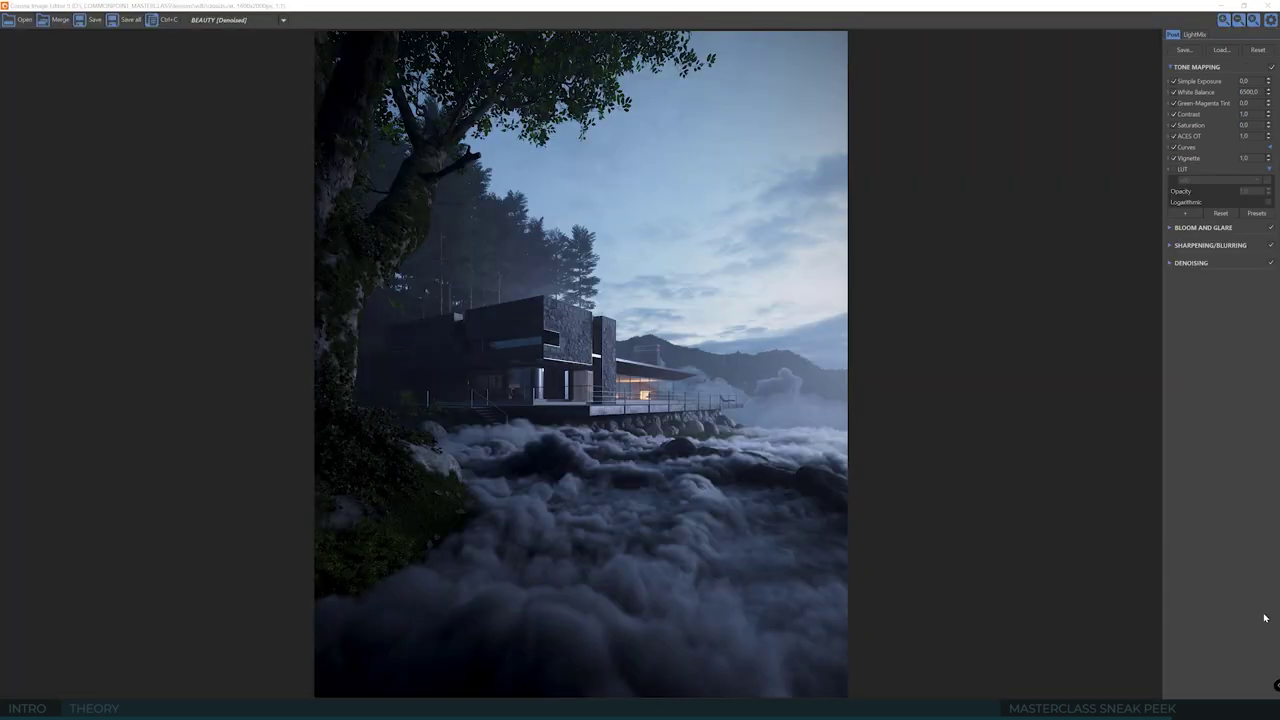
# - Enable the LUT for the foggy house render in Corona Image Editor
pyautogui.click(1176, 171)
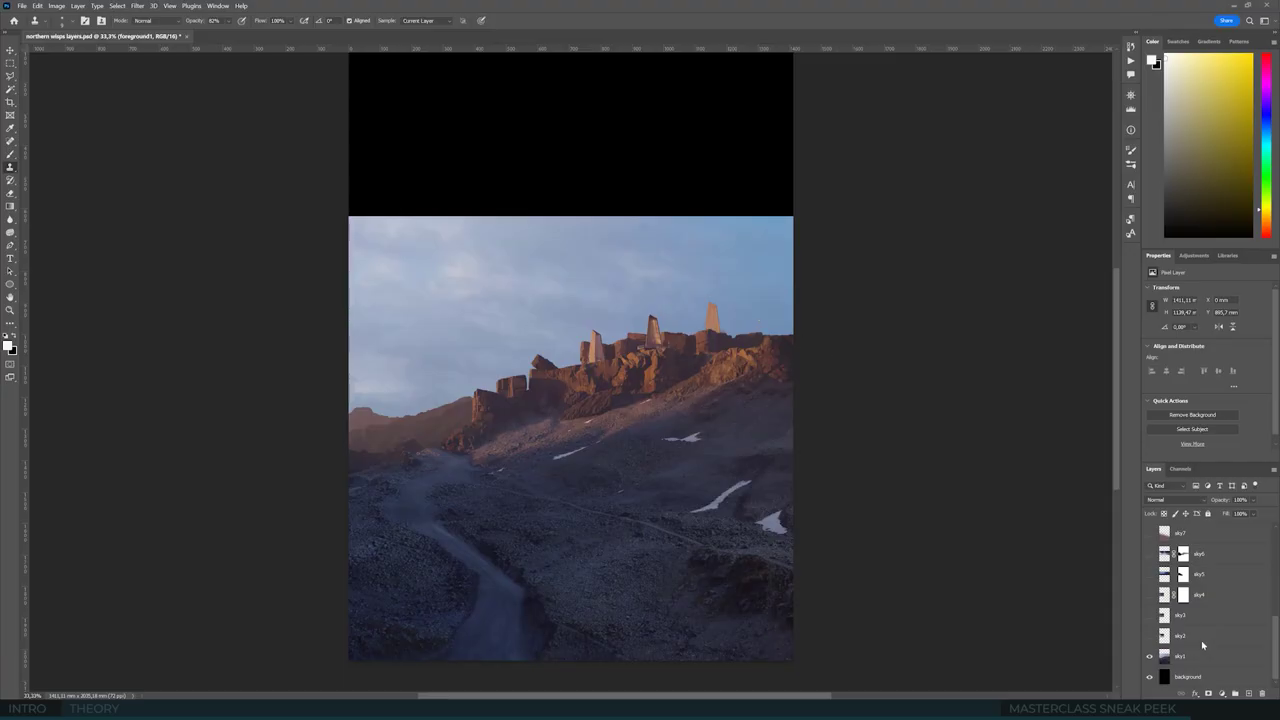
# - In Photoshop, show the sky layers from sky2 up to sky6 one after another over the mountain image
pyautogui.click(1149, 636)
pyautogui.scroll(1, 1200, 600)
pyautogui.click(1149, 640)
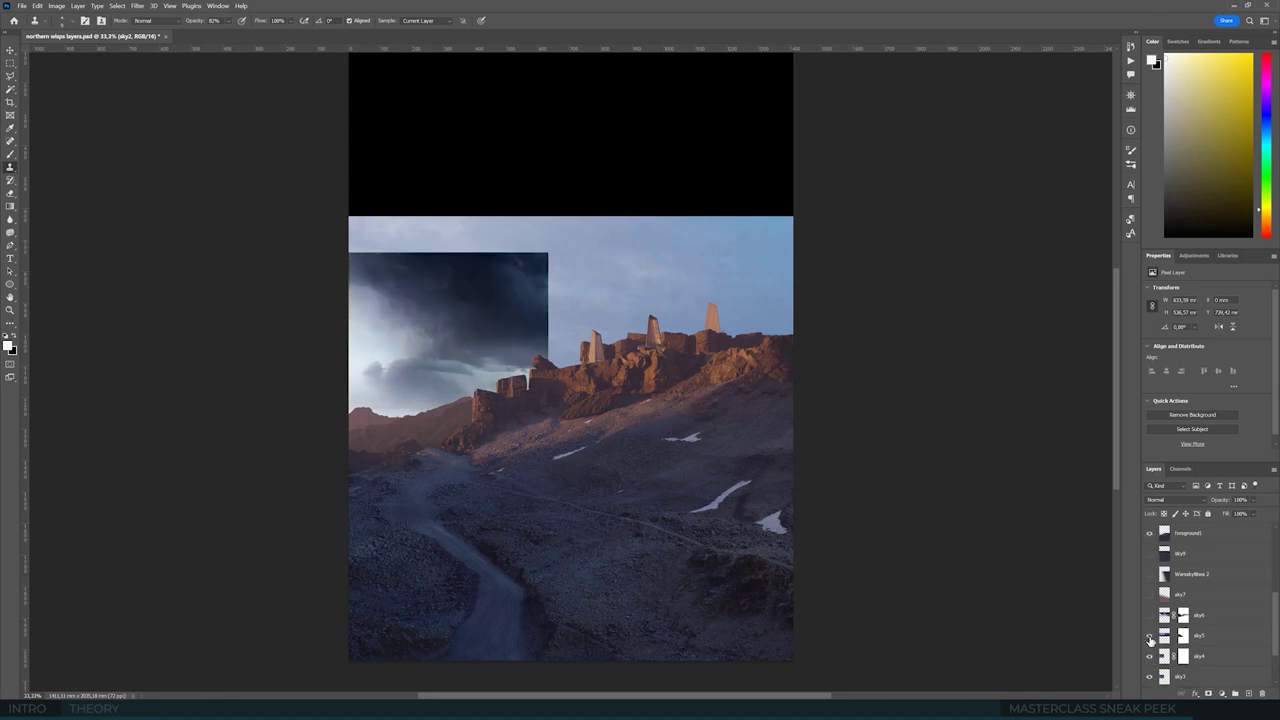
pyautogui.click(1149, 636)
pyautogui.click(1149, 615)
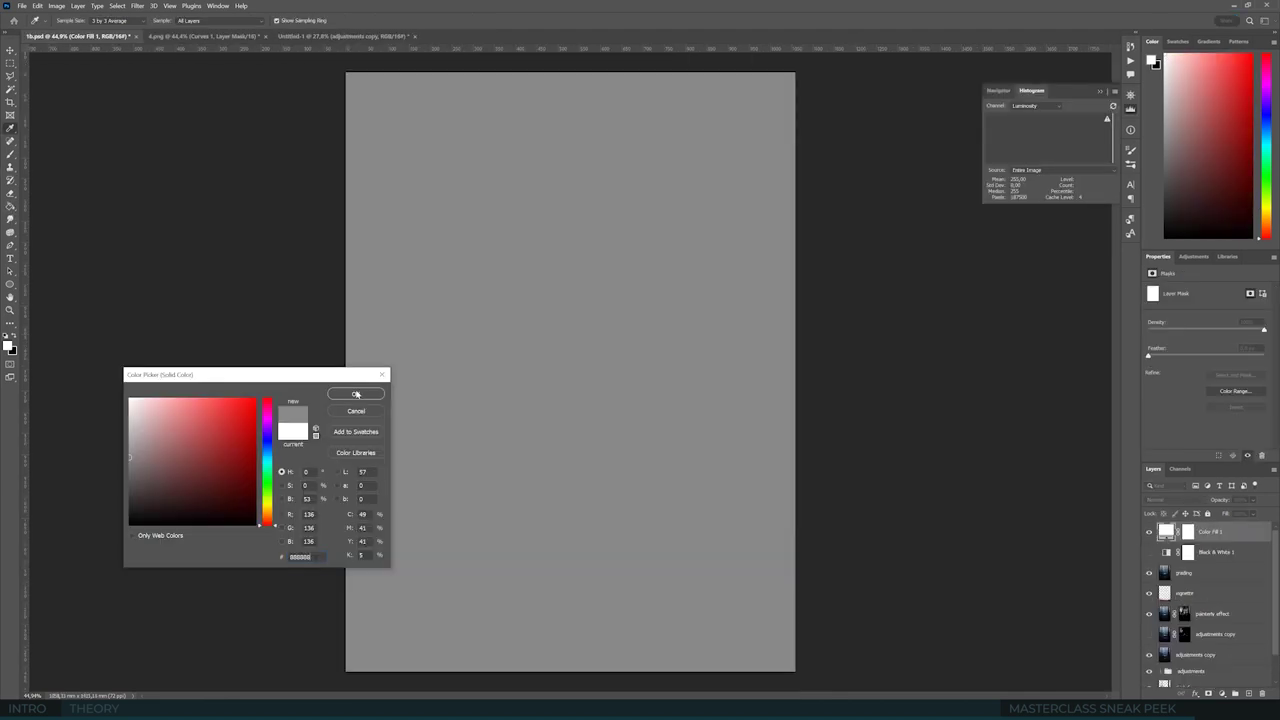
# - Confirm the #888888 grey colour fill above the temple image and set its blend mode to Luminosity
pyautogui.click(356, 394)
pyautogui.click(1165, 499)
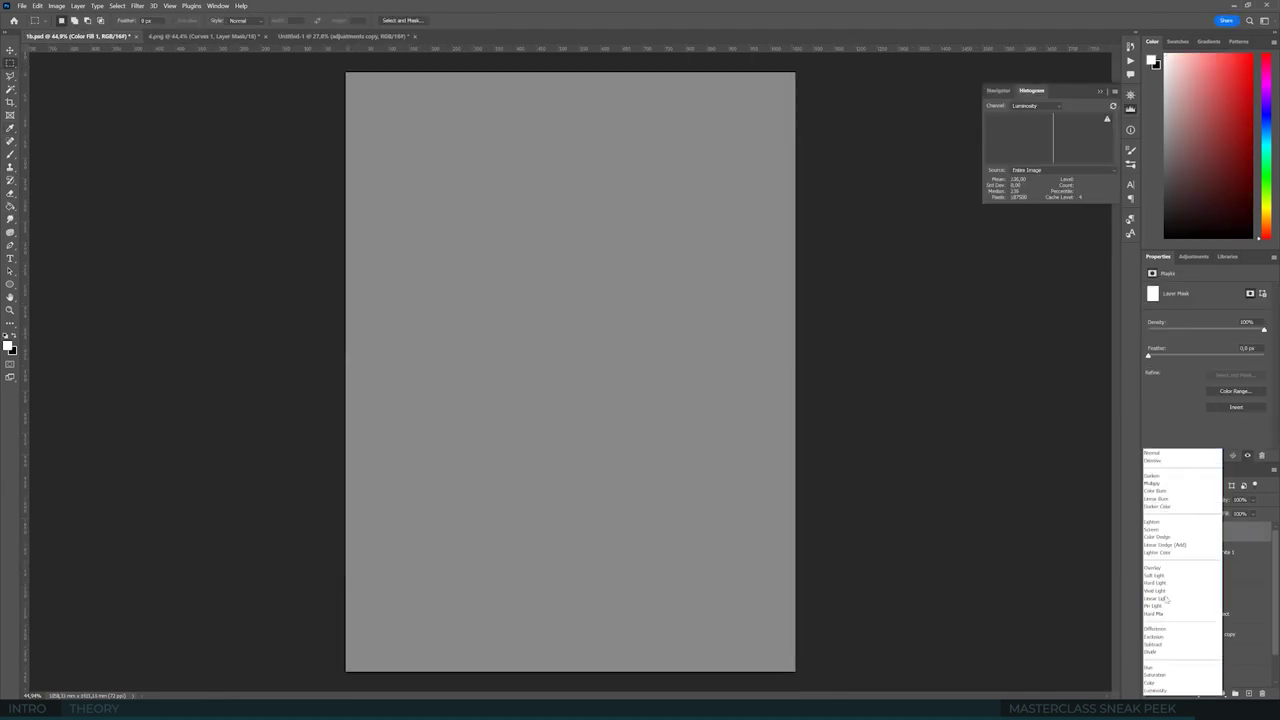
pyautogui.click(1165, 692)
# - Add a Hue/Saturation adjustment with increased saturation above the grey fill and change the colour picker's display mode
pyautogui.hotkey('ctrl', 'u')
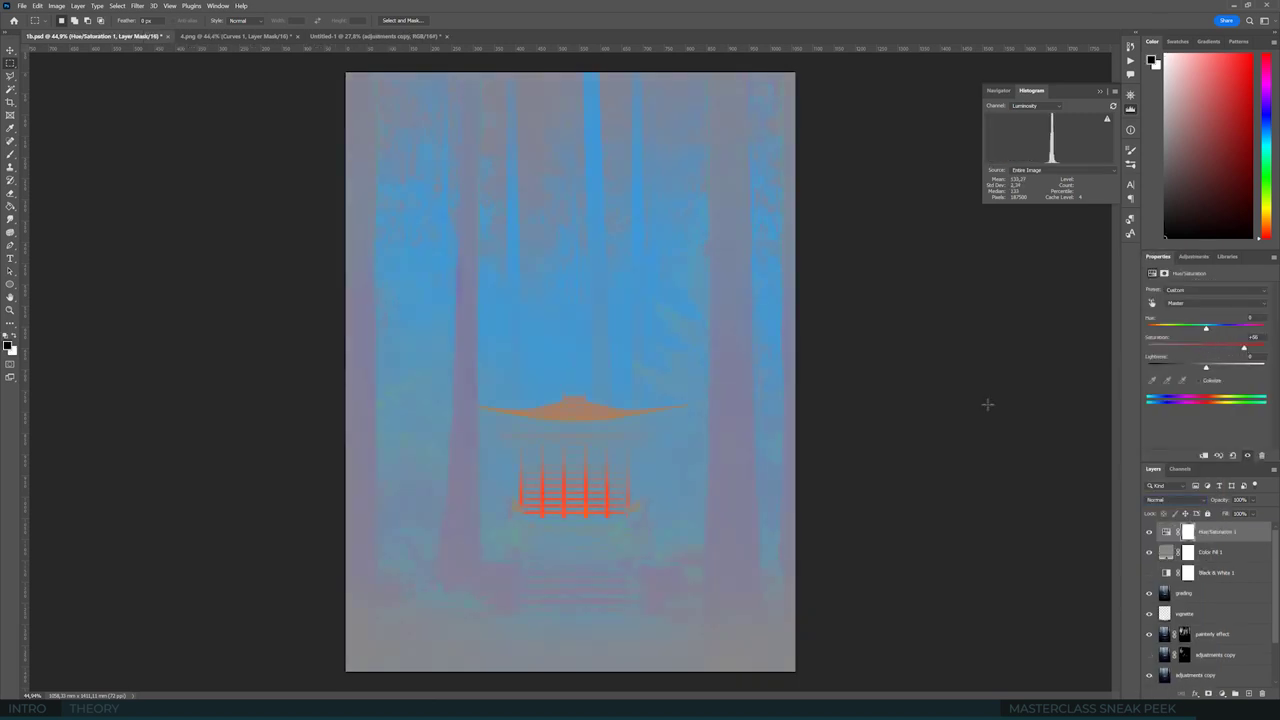
pyautogui.click(1273, 41)
pyautogui.click(1230, 150)
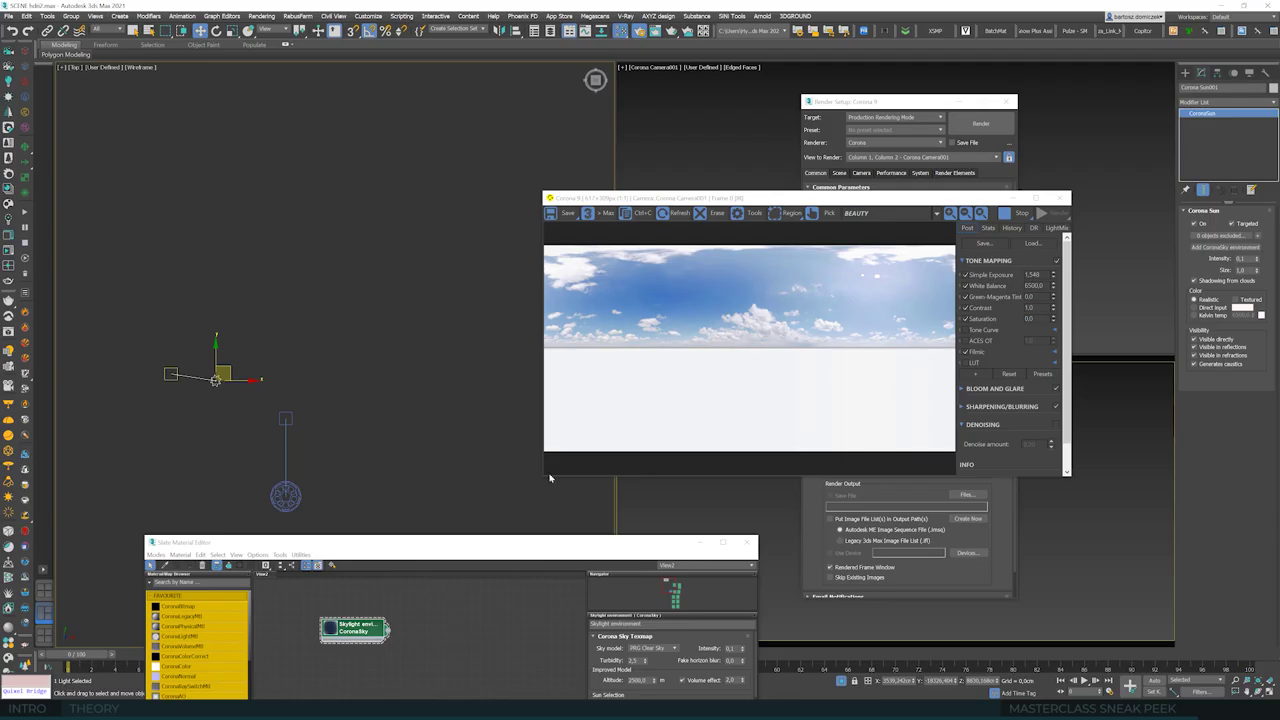
# - In 3ds Max, enlarge the sky render for a closer view and move the Corona Sun in the Top viewport
pyautogui.scroll(5, 206, 384)
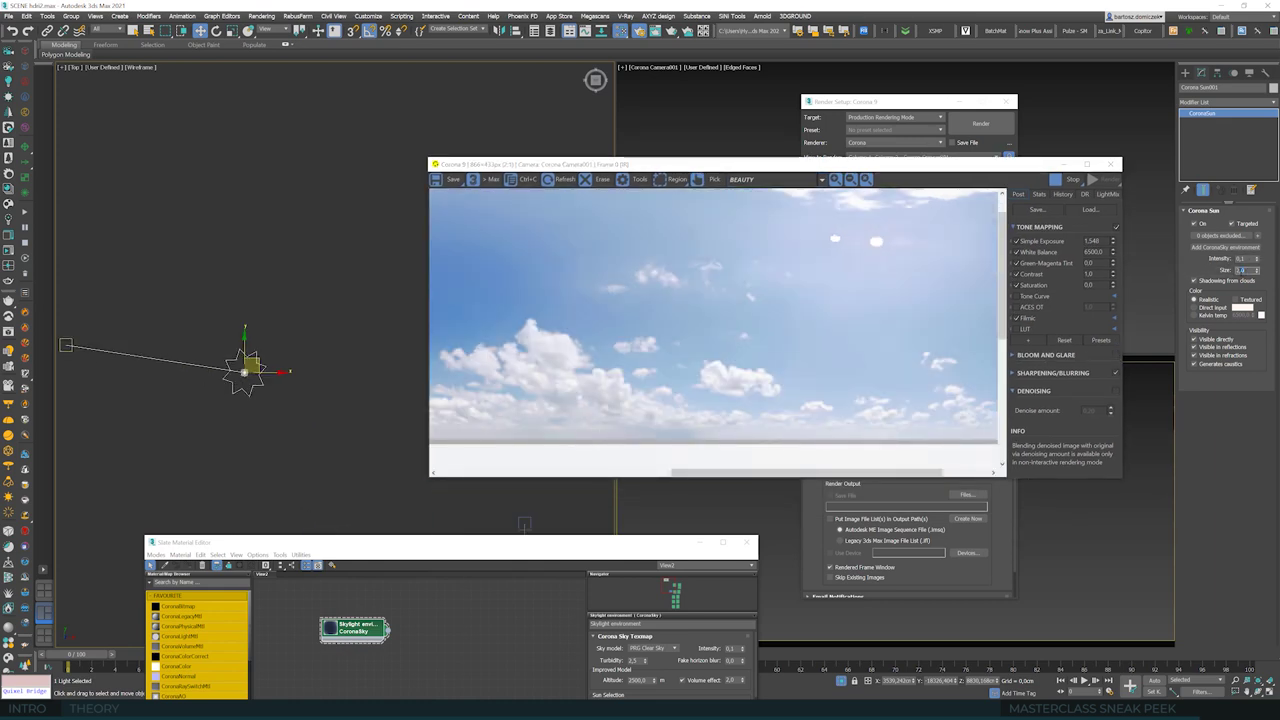
pyautogui.moveTo(260, 361); pyautogui.dragTo(227, 360)
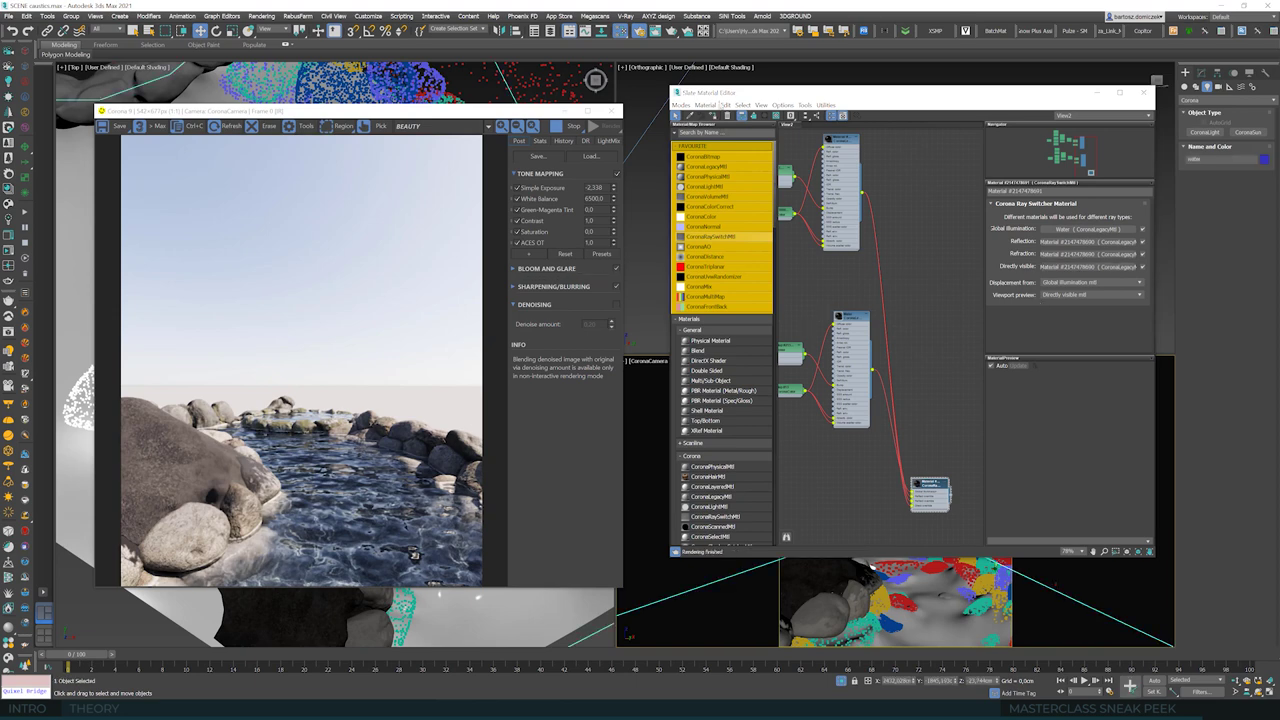
pyautogui.click(713, 116)
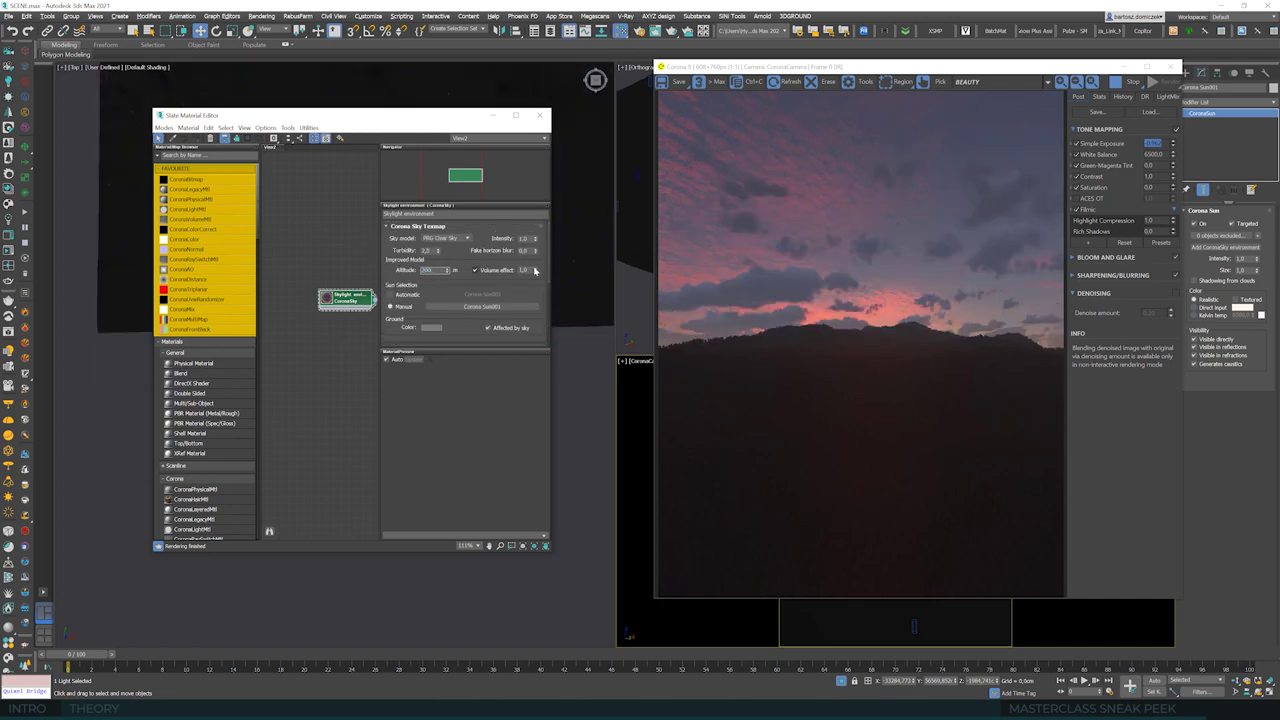
# - Set the cloud altitude of the Corona Sky environment map to 3000 m
pyautogui.scroll(-5, 410, 275)
pyautogui.write('3000')
pyautogui.press('Return')
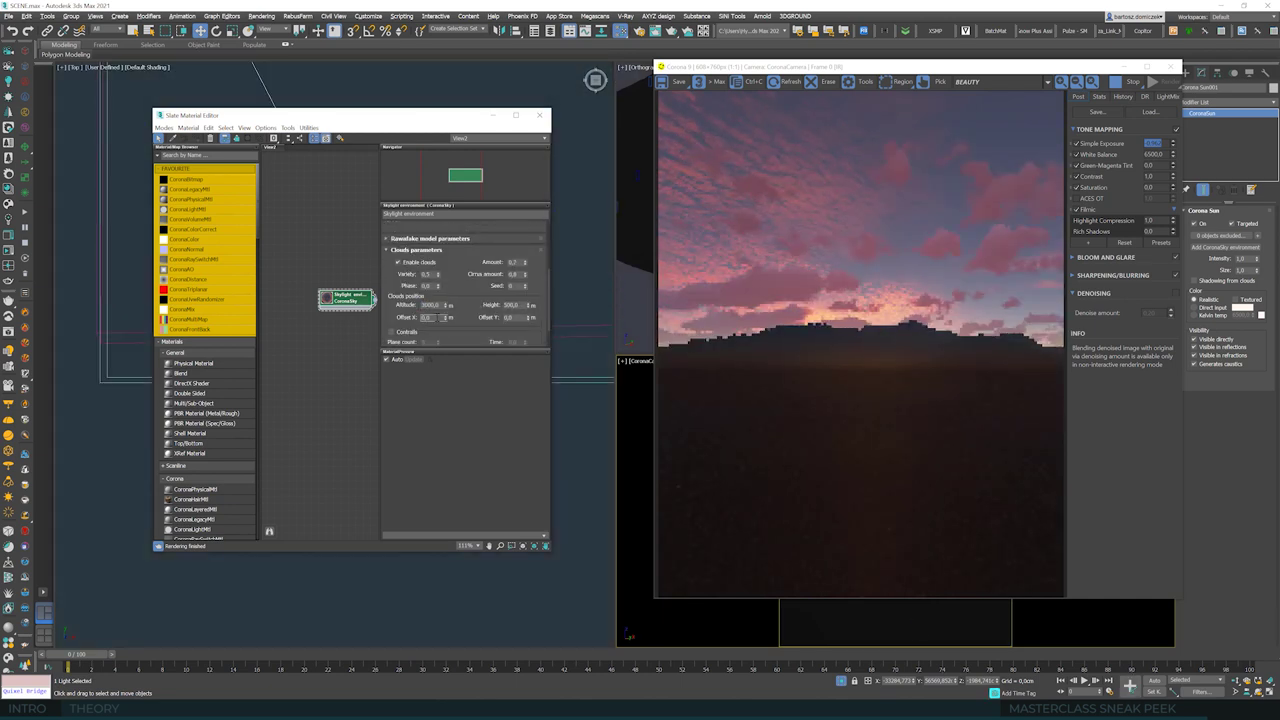
pyautogui.scroll(-1, 460, 280)
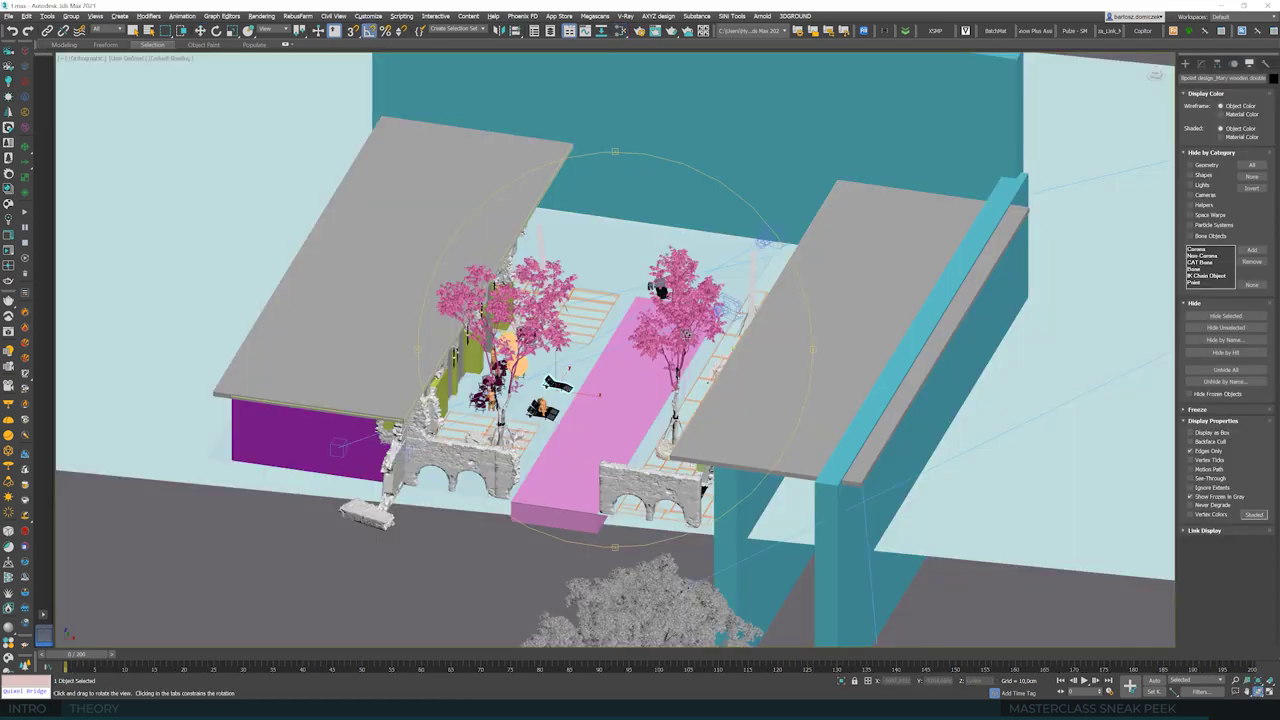
# - Examine the courtyard model with its trees, ruined arches and flanking roofs from different angles
pyautogui.moveTo(560, 300); pyautogui.dragTo(574, 342)
pyautogui.scroll(6, 596, 310)
pyautogui.scroll(2, 600, 350)
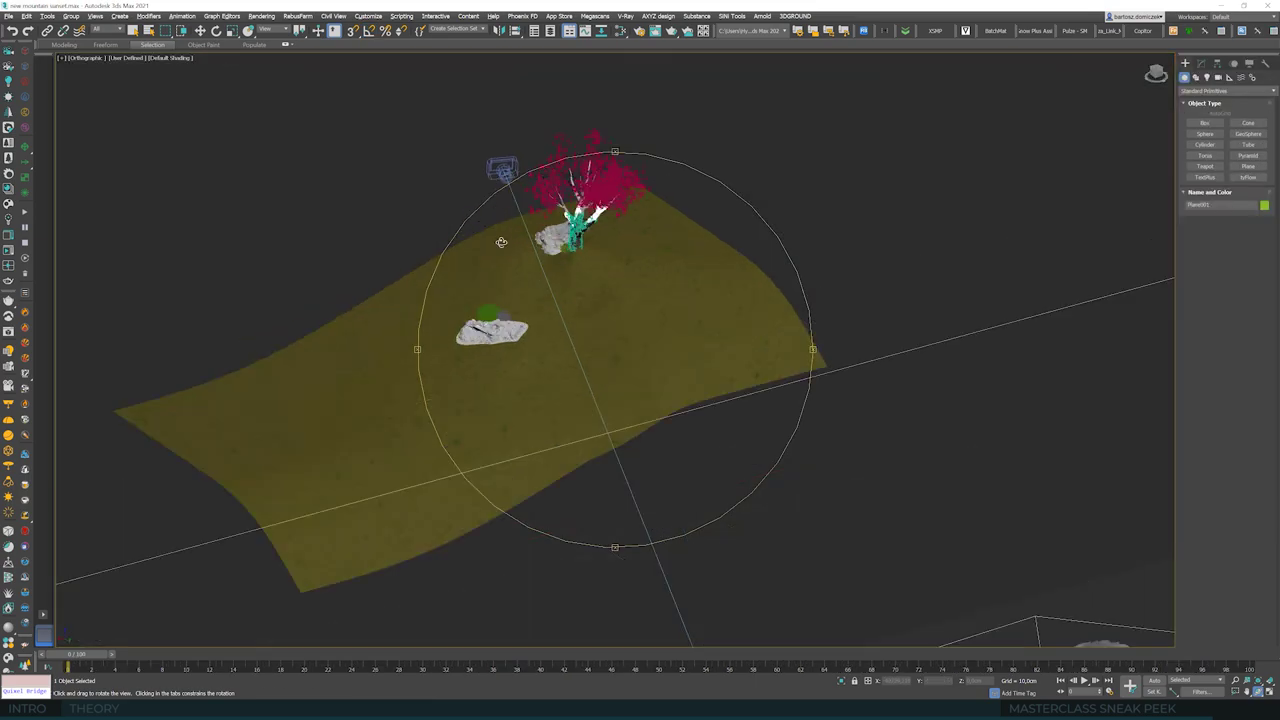
# - Examine the mountain sunset scene from the foreground tree and rocks out to the distant terrain and surrounding clouds
pyautogui.scroll(8, 609, 324)
pyautogui.scroll(-4, 609, 324)
pyautogui.hotkey('alt', 'w')
pyautogui.hotkey('alt', 'w')
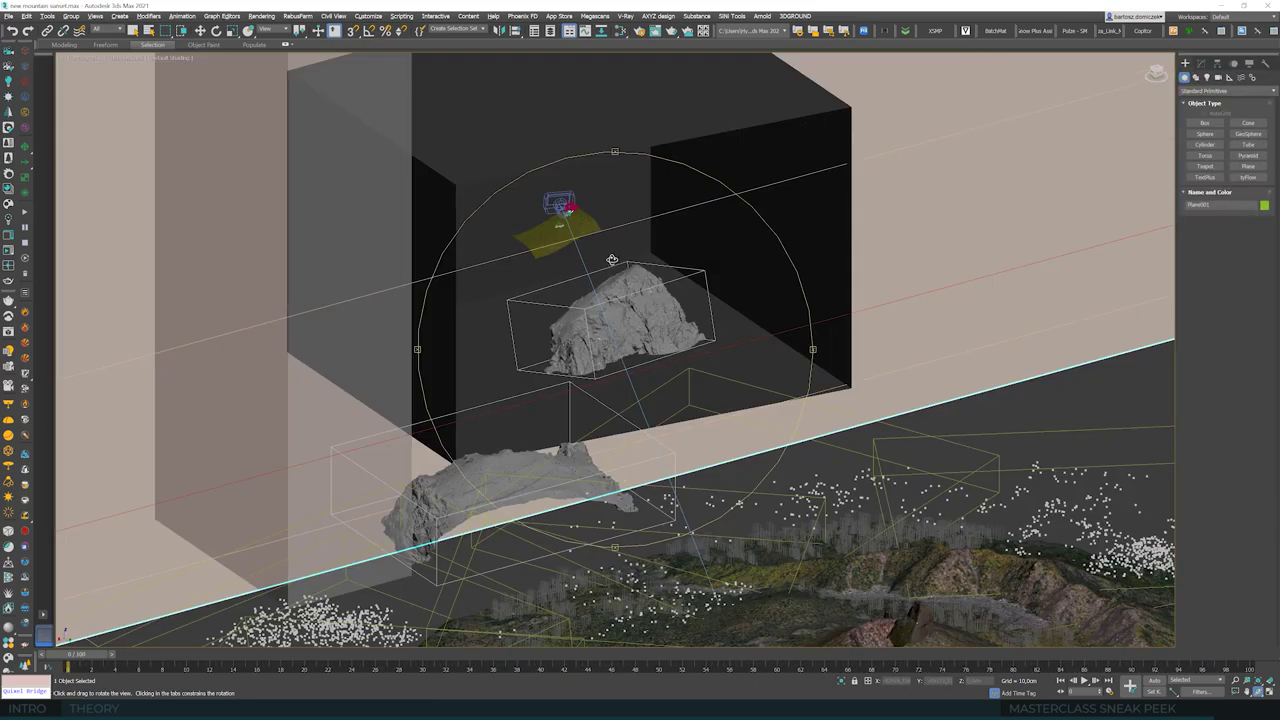
pyautogui.scroll(-5, 616, 415)
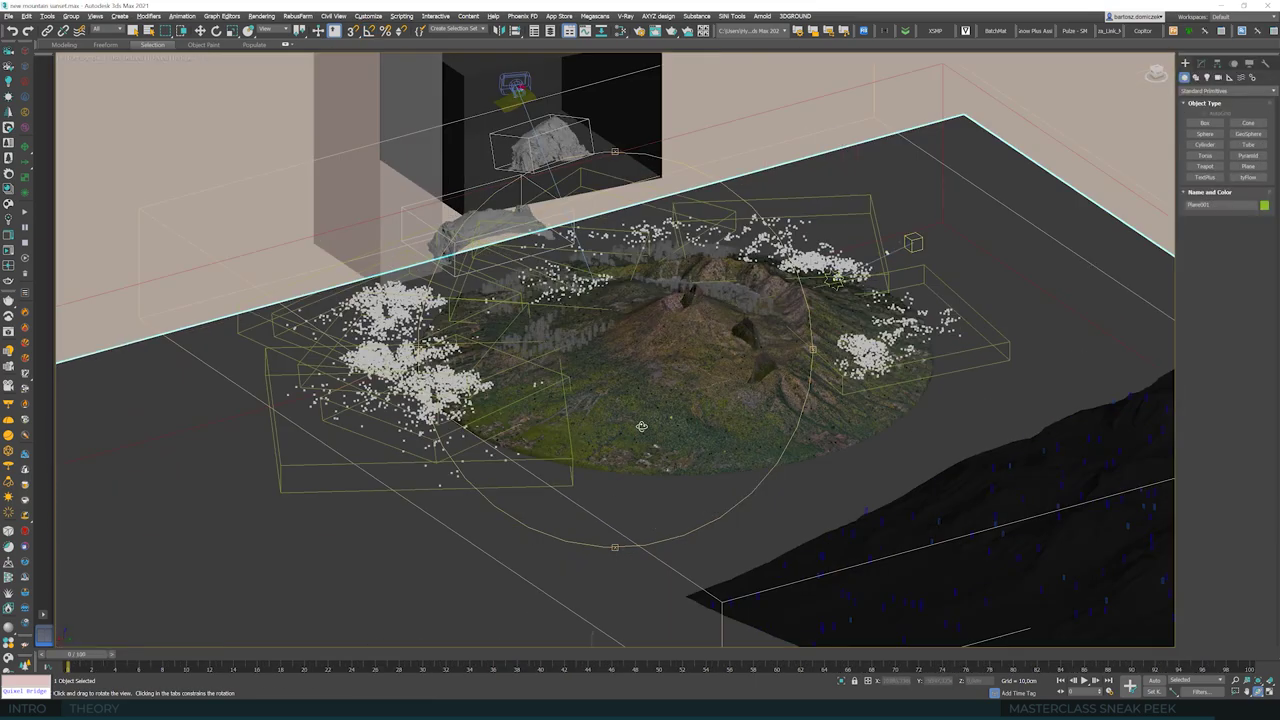
pyautogui.scroll(5, 495, 380)
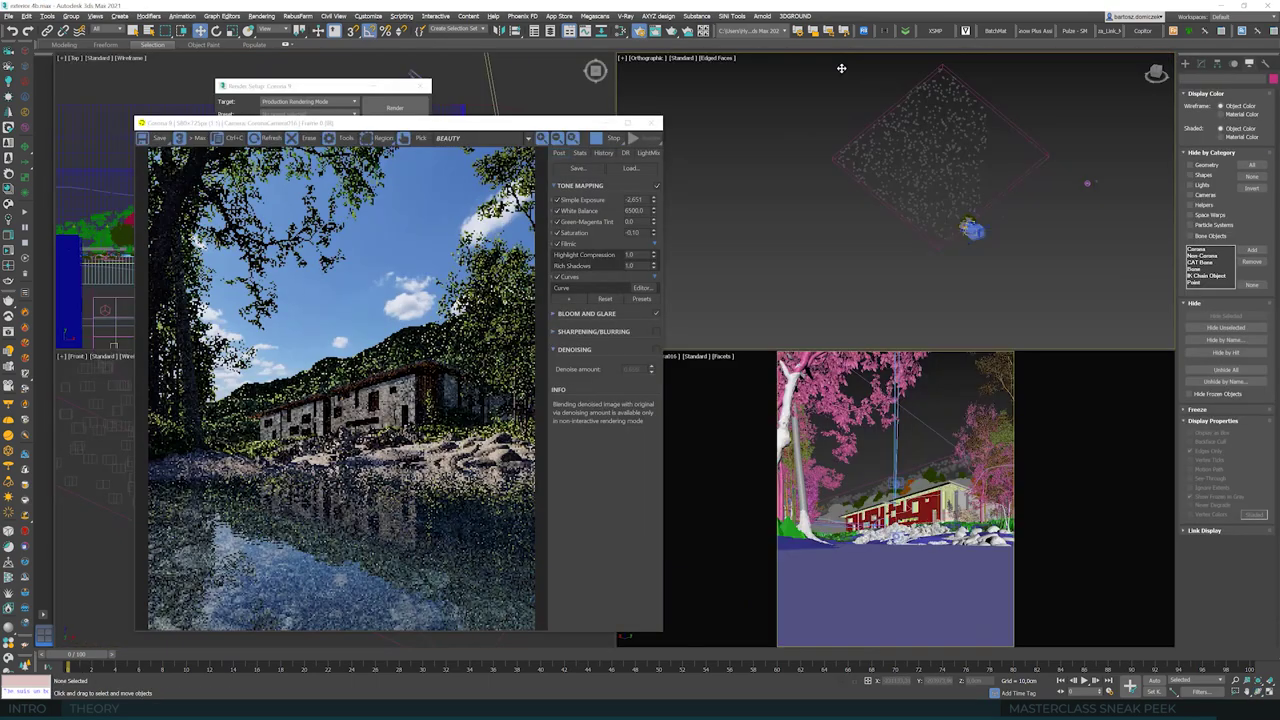
# - Inspect the stone building and its rocky shoreline up close in the interactive render
pyautogui.scroll(2, 560, 363)
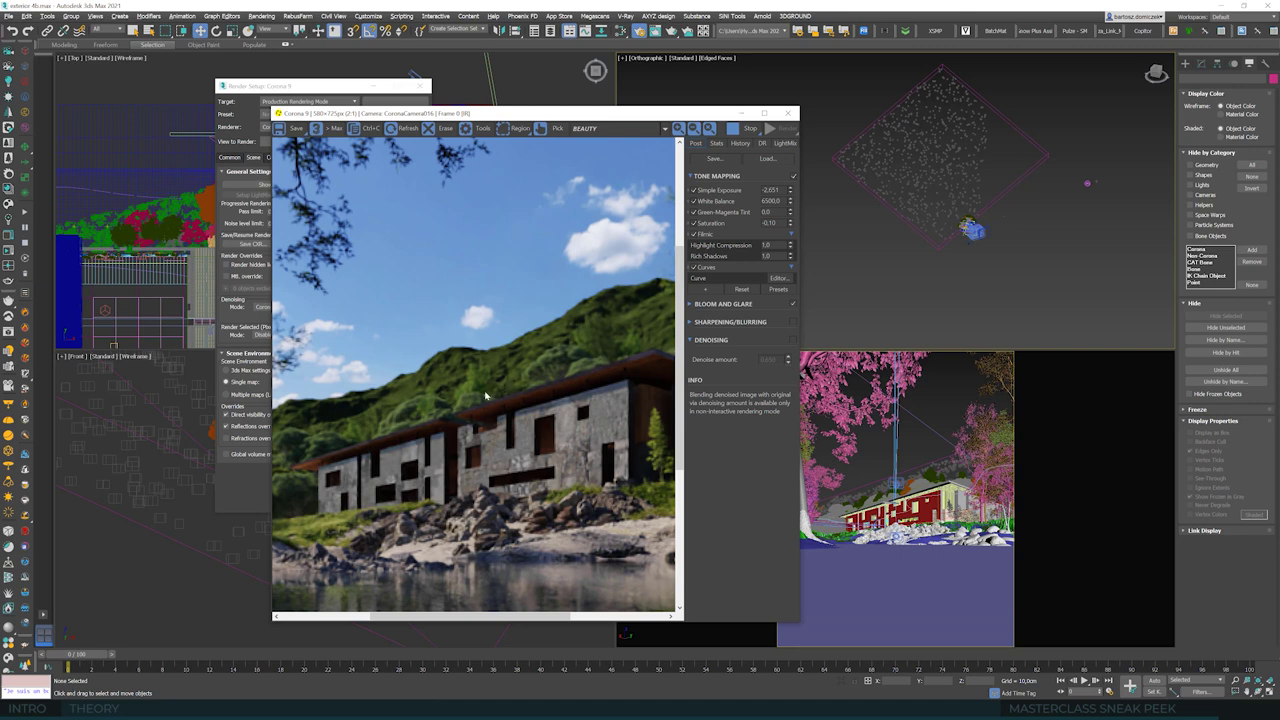
pyautogui.scroll(-2, 518, 347)
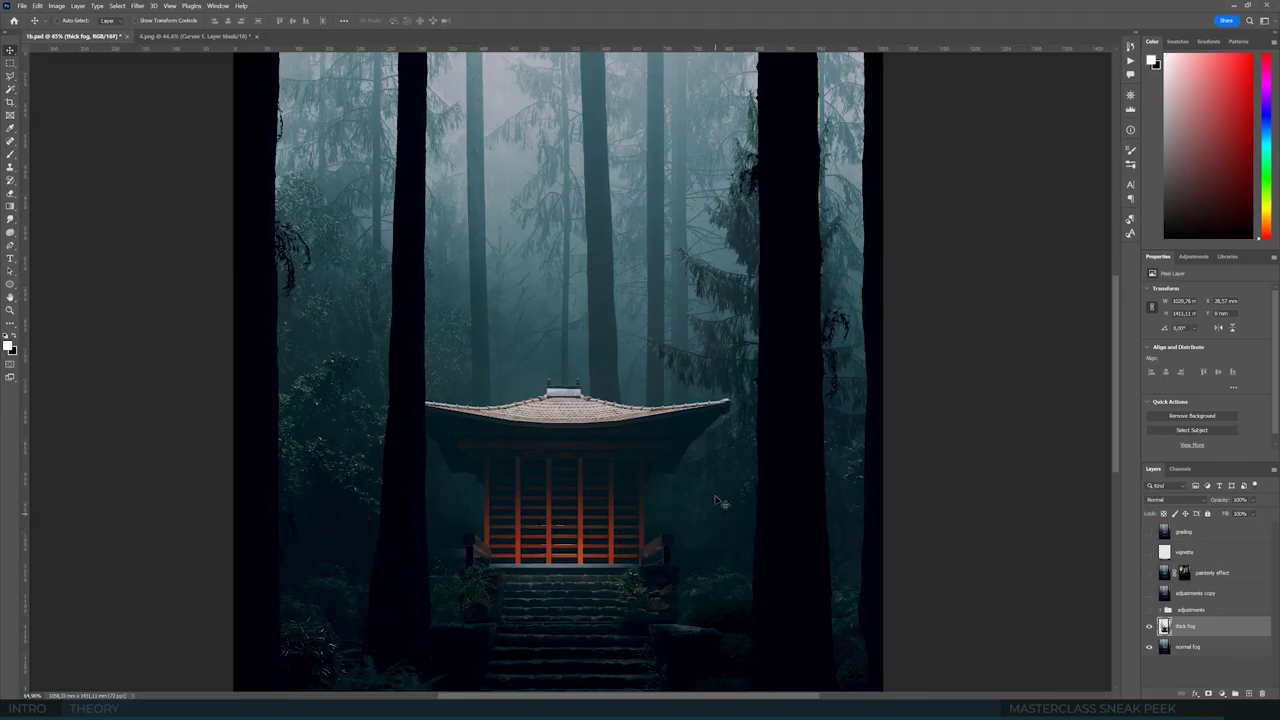
# - In Photoshop, toggle the visibility of the thick fog layer to compare the temple image with and without it
pyautogui.scroll(-2, 645, 480)
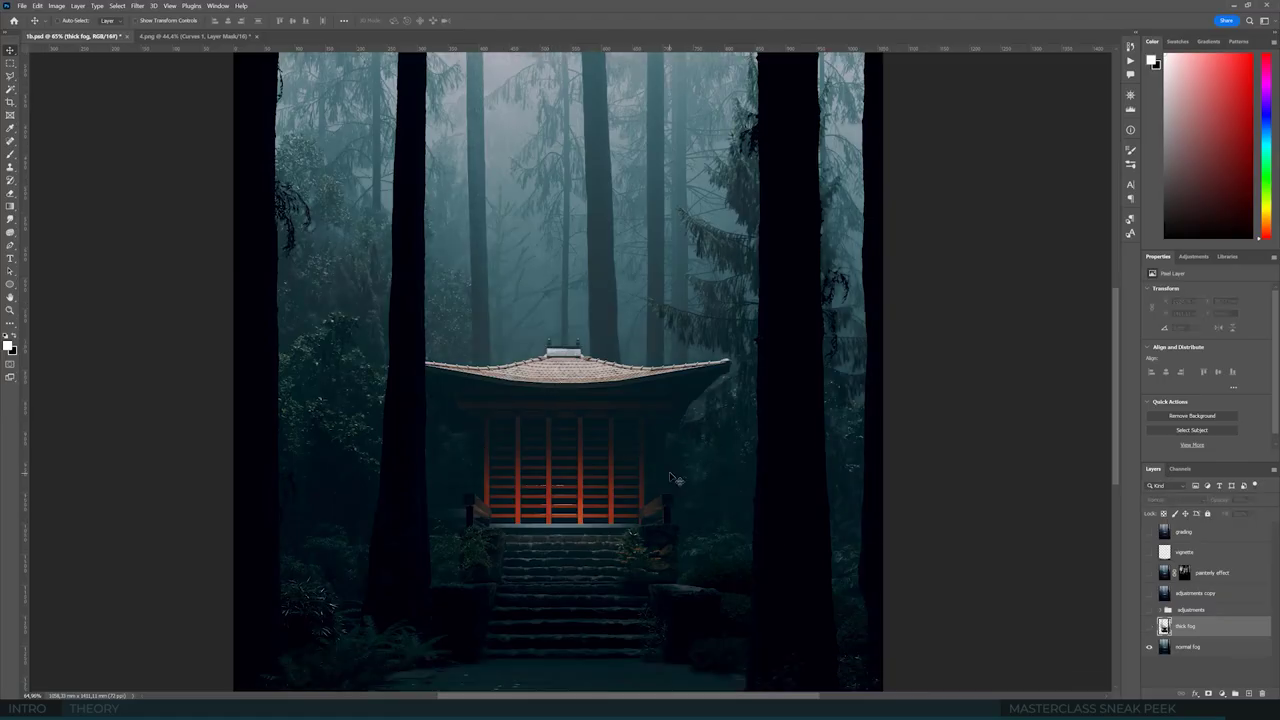
pyautogui.hotkey('ctrl', ',')
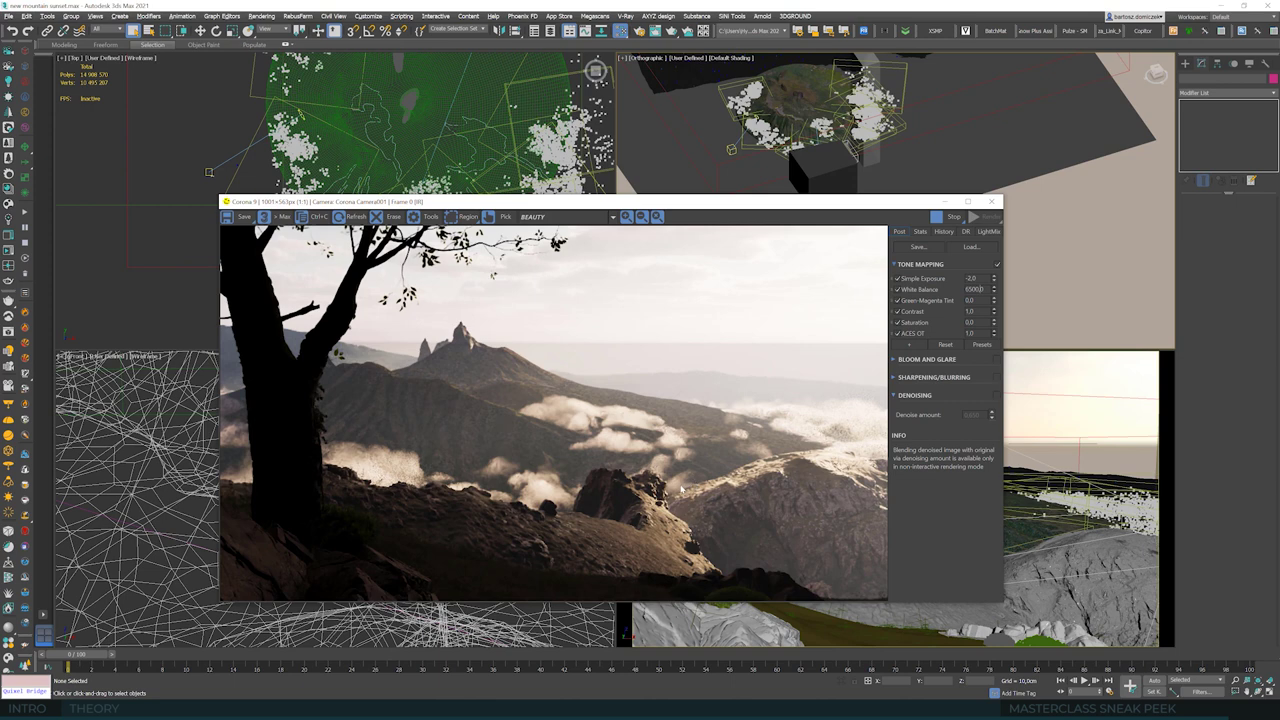
# - Set the brush opacity to 57% and paint soft fog over the forested valley slopes
pyautogui.hotkey('ctrl', 'z')
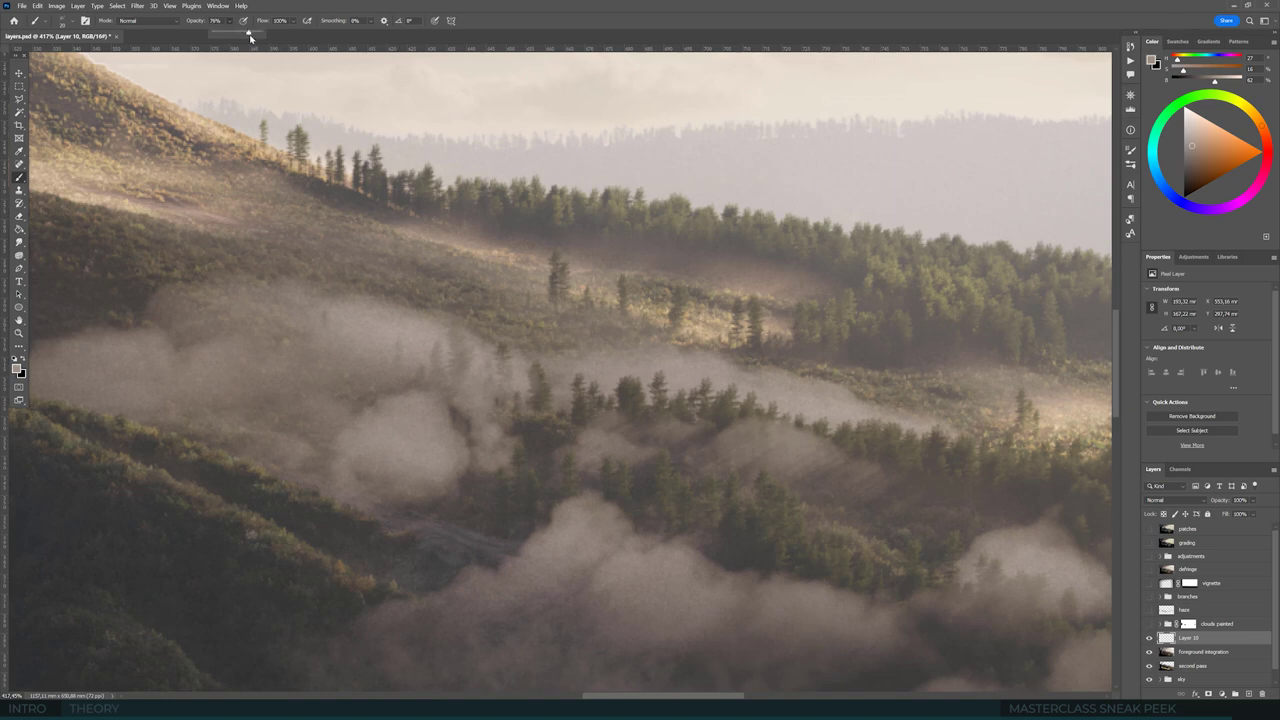
pyautogui.moveTo(250, 37); pyautogui.dragTo(240, 37)
pyautogui.moveTo(412, 300); pyautogui.dragTo(540, 352)
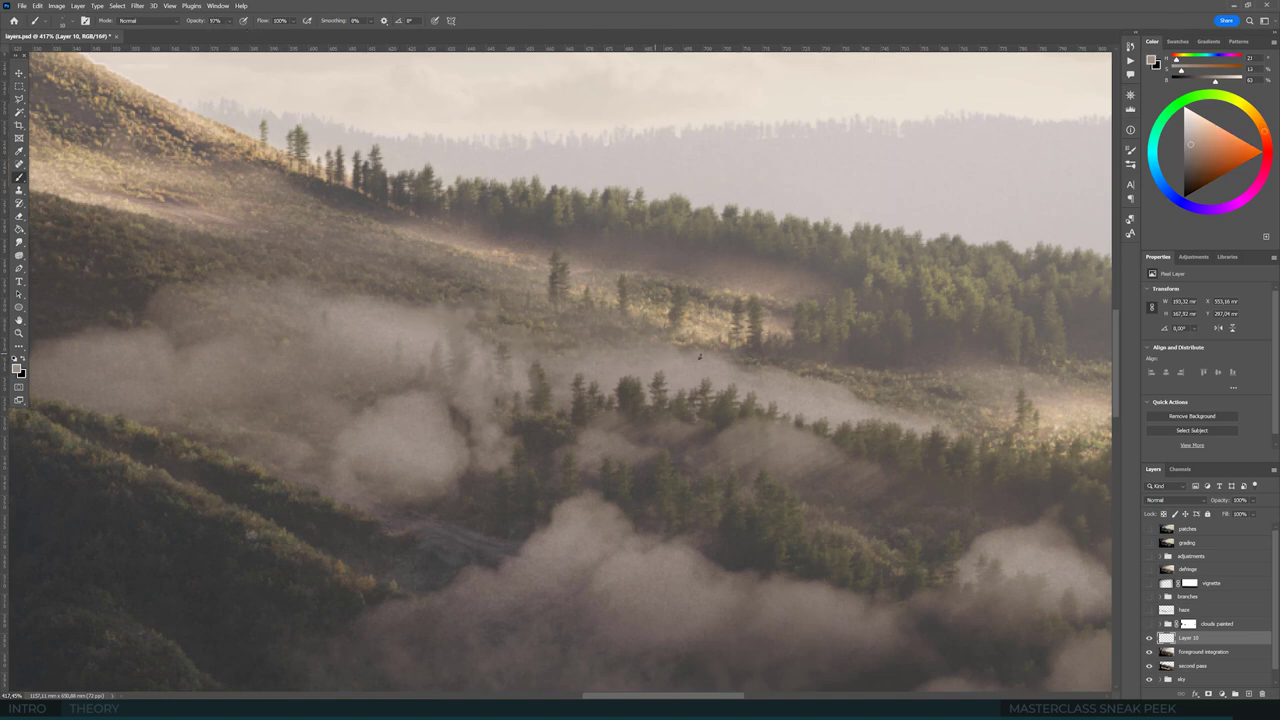
pyautogui.moveTo(724, 345); pyautogui.dragTo(834, 372)
pyautogui.moveTo(380, 290); pyautogui.dragTo(452, 312)
pyautogui.moveTo(437, 465)
pyautogui.mouseDown()
pyautogui.moveTo(443, 489)
pyautogui.moveTo(543, 517)
pyautogui.moveTo(551, 543)
pyautogui.mouseUp()
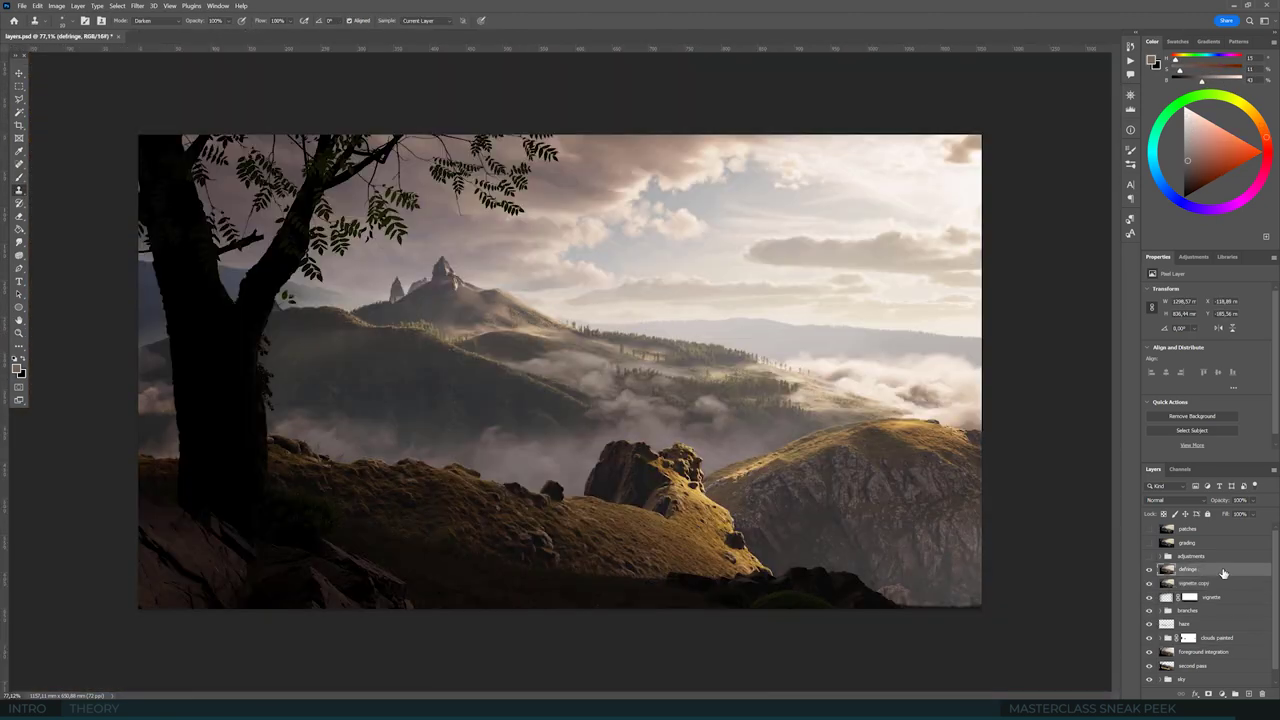
# - Expand the adjustments layer group of the mountain image
pyautogui.click(1161, 556)
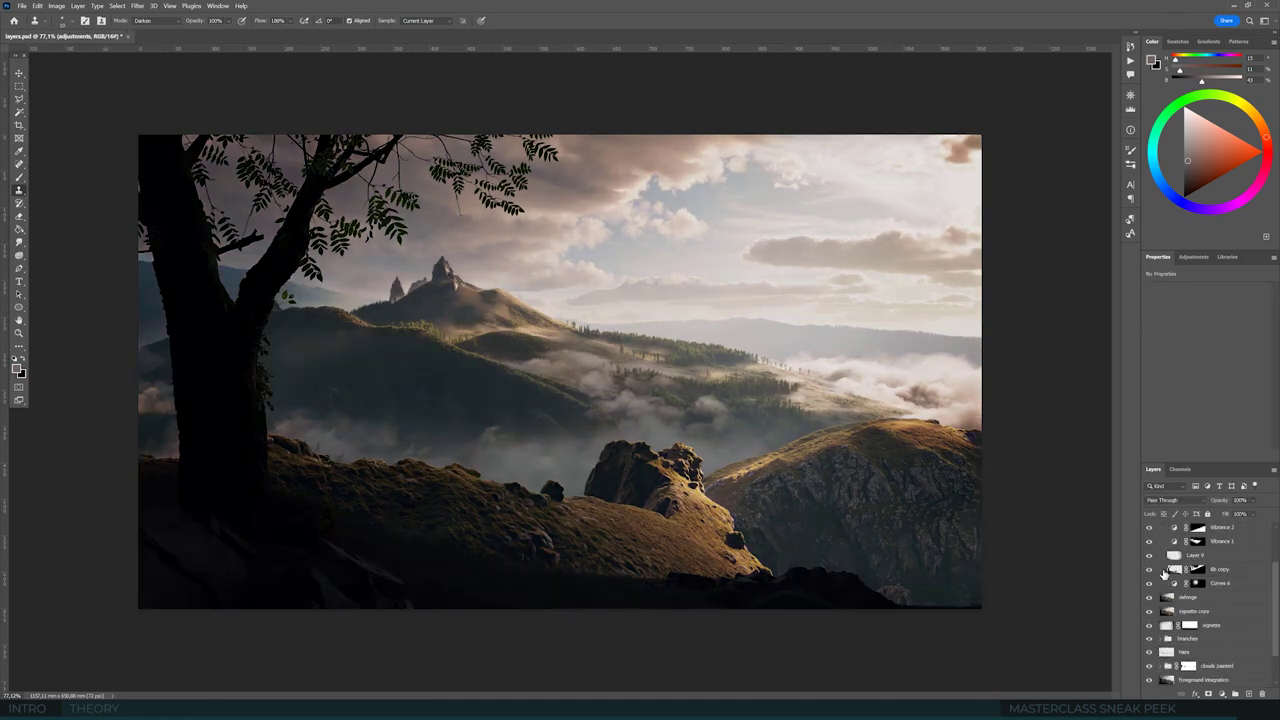